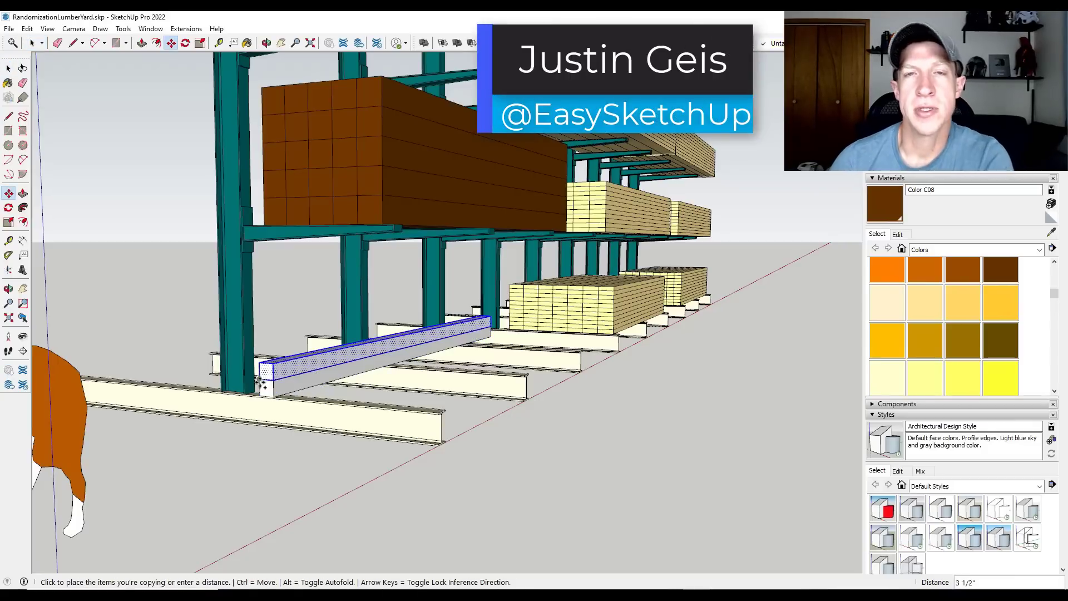
- Stack copies of the beam upward, changing the array count from 5x to 7x
left_click(262, 383)
type("5x")
key("Return")
type("7x")
key("Return")
key("space")
- Copy the whole beam stack sideways as an array, changing the count from 5x to 8x
left_click_drag(189, 234, 515, 443)
key("m")
left_click(269, 382)
key("ctrl")
left_click(277, 387)
type("5x")
key("Return")
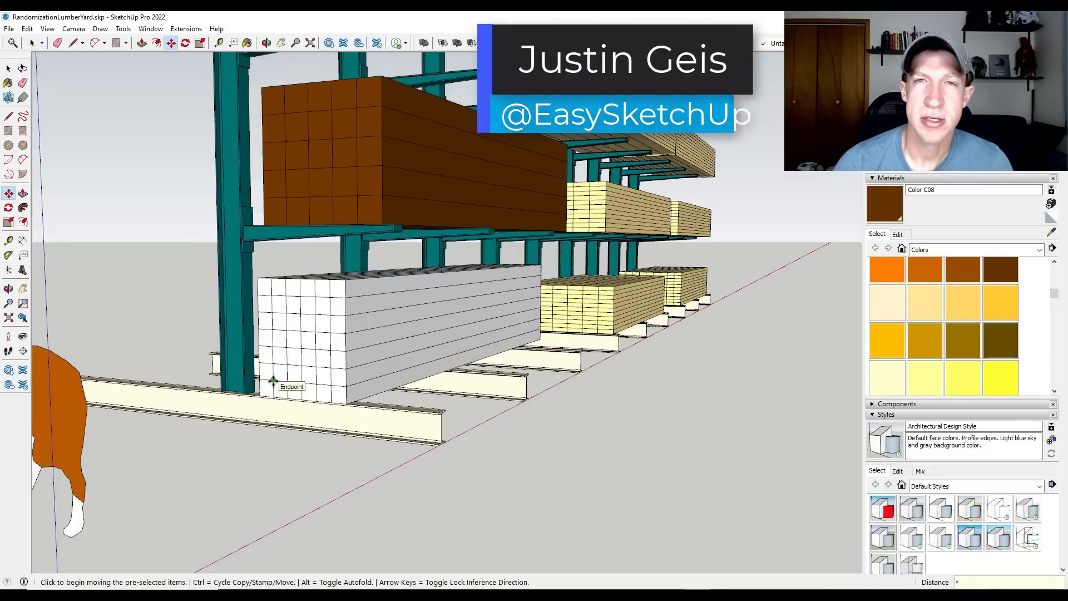
type("8x")
key("Return")
key("space")
- Select the timber pile and push its ends out randomly with JointPushPull
middle_click_drag(275, 382, 274, 334)
left_click(269, 333)
right_click(848, 43)
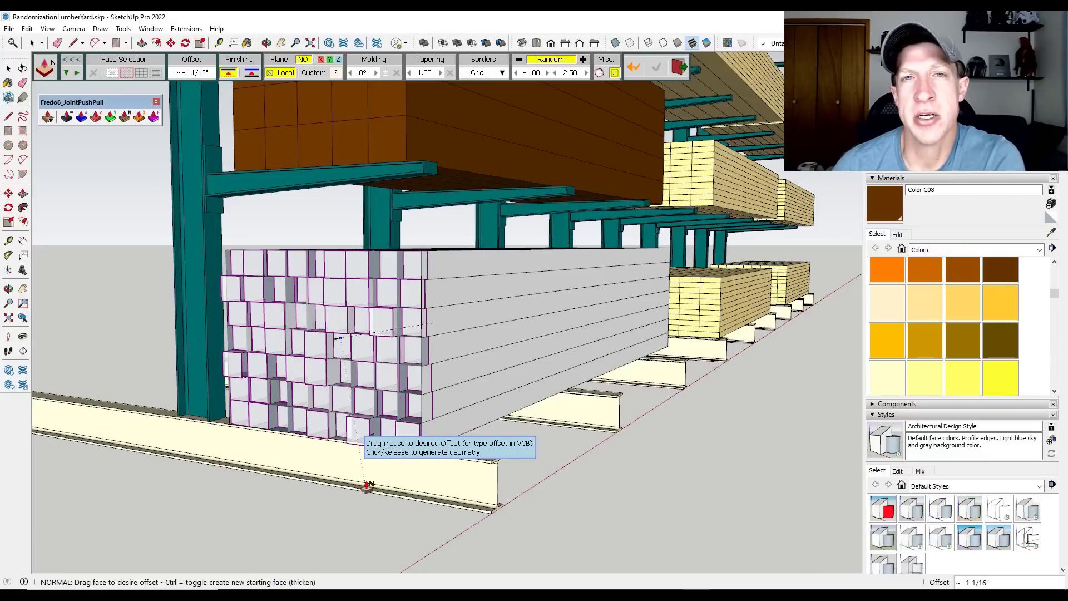
left_click(365, 484)
key("space")
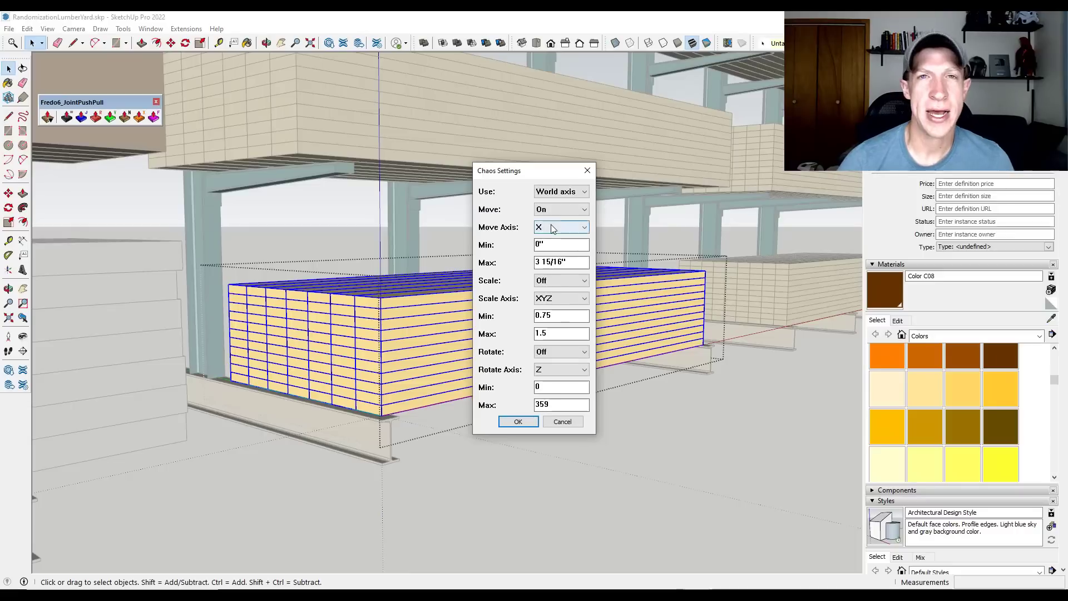
- Run Chaos with Move Axis set to XY to jitter the boards randomly
left_click(559, 227)
left_click(550, 266)
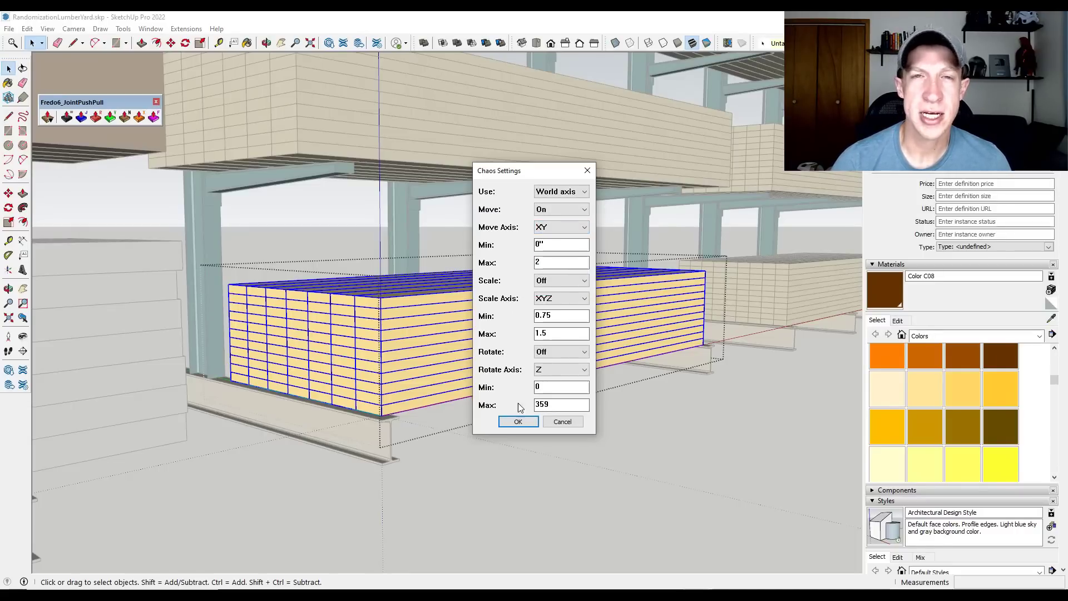
left_click(518, 421)
middle_click_drag(465, 396, 488, 375)
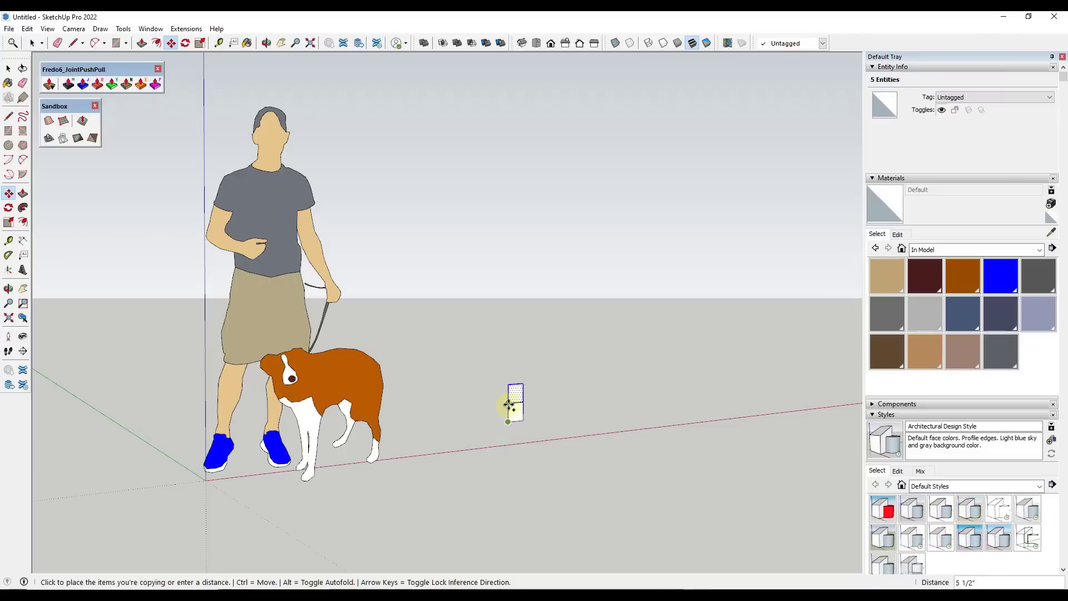
- Copy the block upward into a column of eleven blocks
left_click(510, 405)
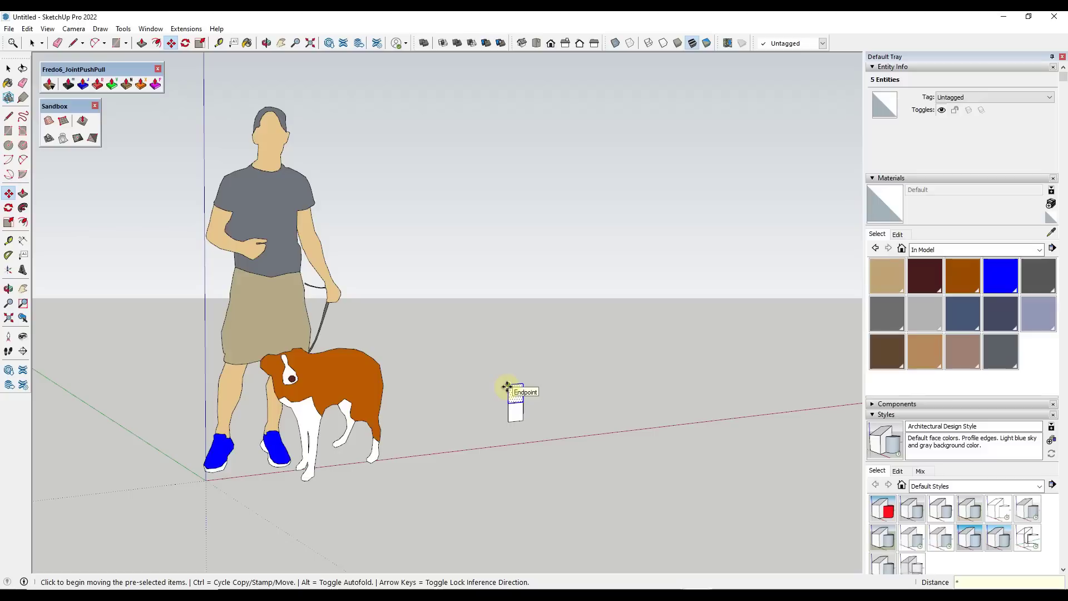
key("Return")
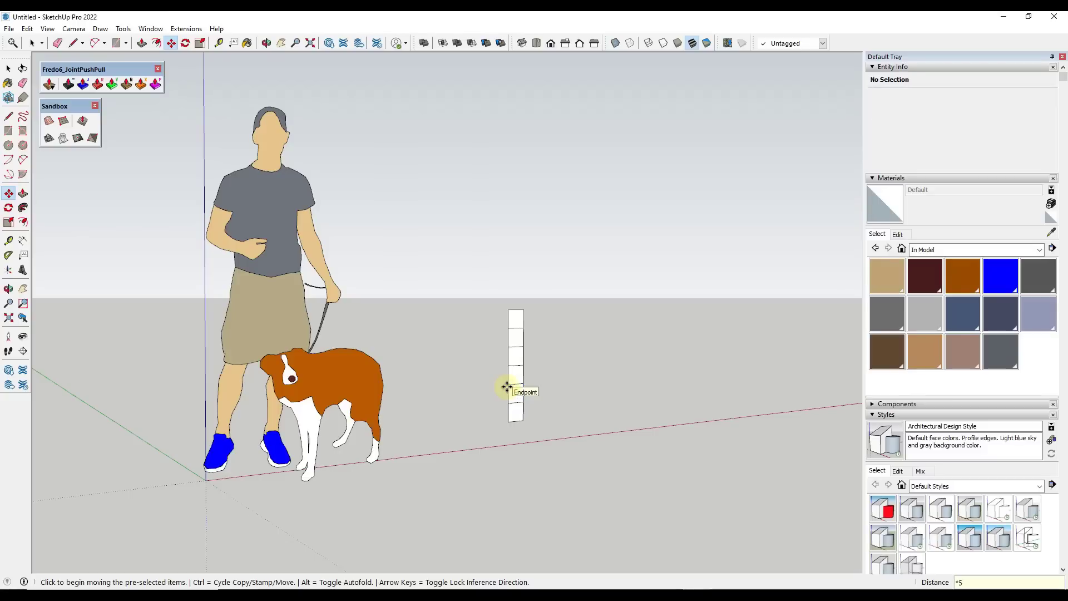
key("Return")
key("space")
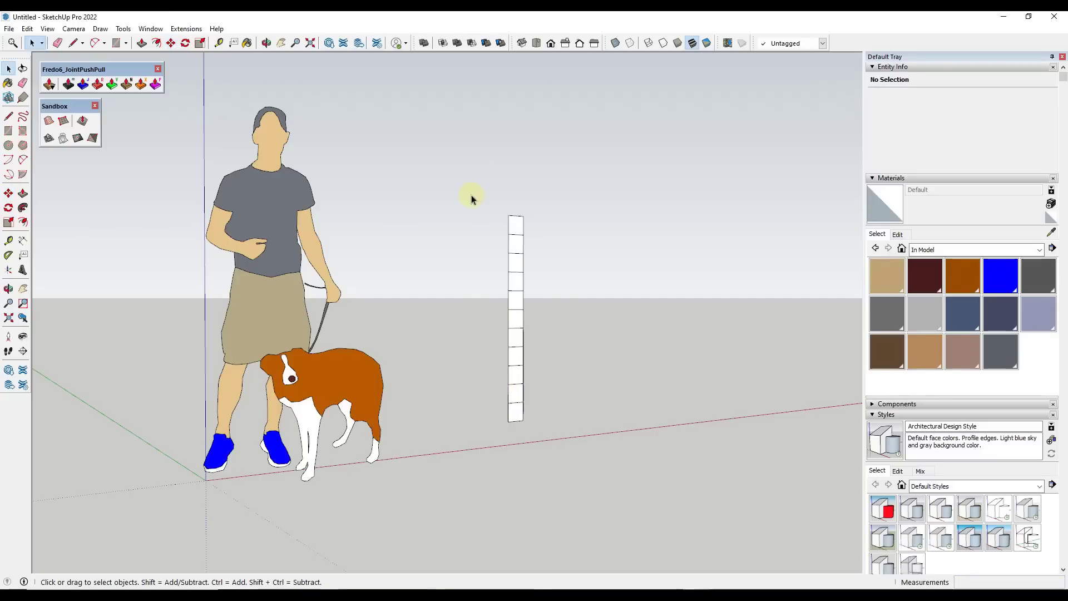
- Copy the block column sideways and repeat it with *10 to form the wall
left_click_drag(471, 197, 561, 477)
key("m")
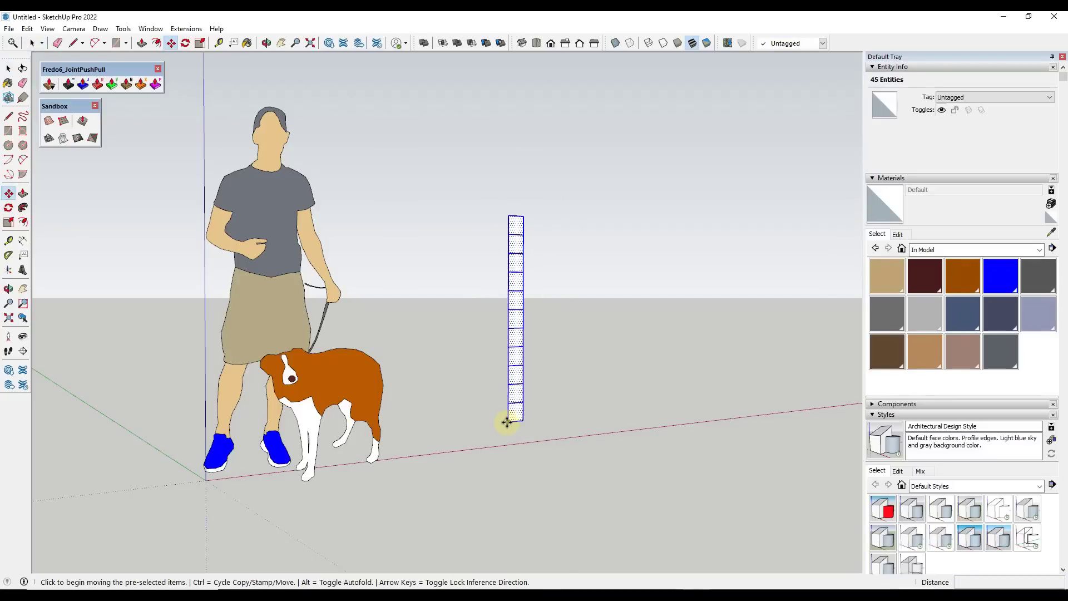
key("ctrl")
left_click_drag(507, 422, 521, 421)
type("*")
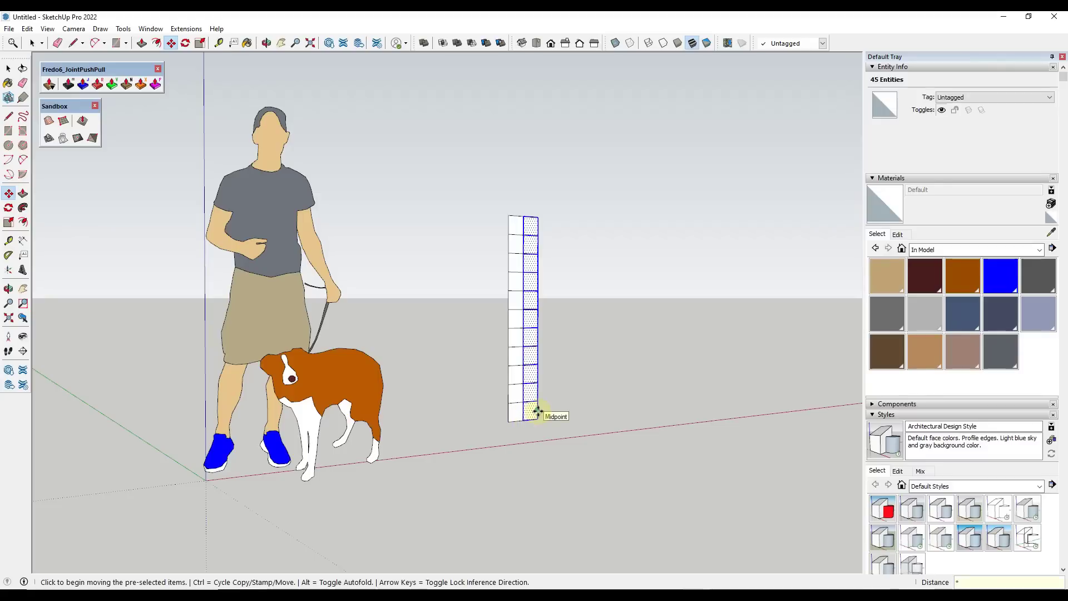
type("10")
key("Return")
key("ctrl+t")
key("space")
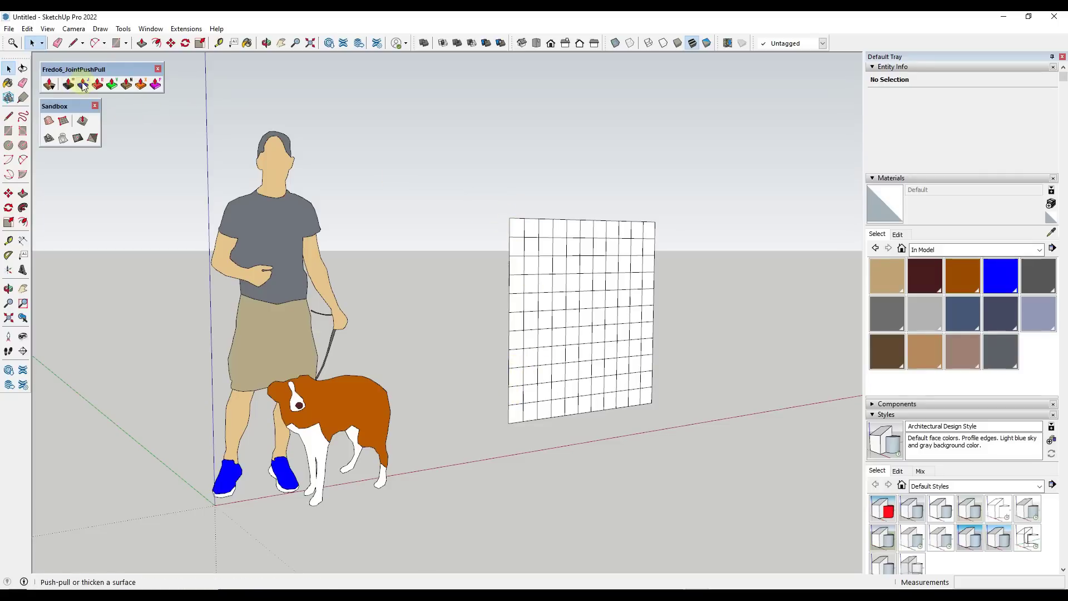
- Push-pull the selected grid wall back 12 feet with JointPushPull
left_click_drag(479, 169, 794, 520)
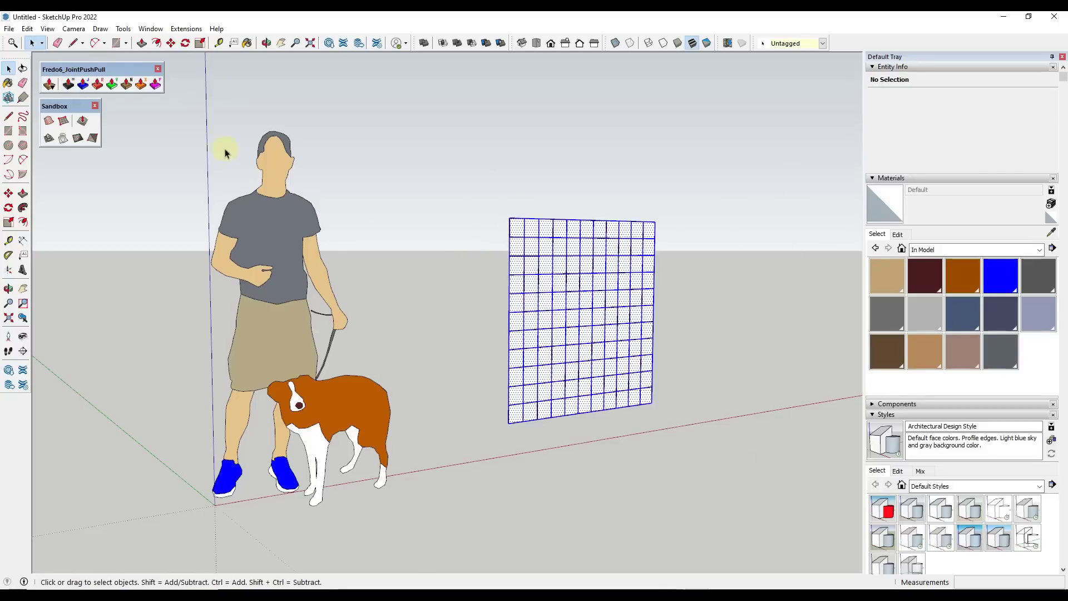
left_click(82, 87)
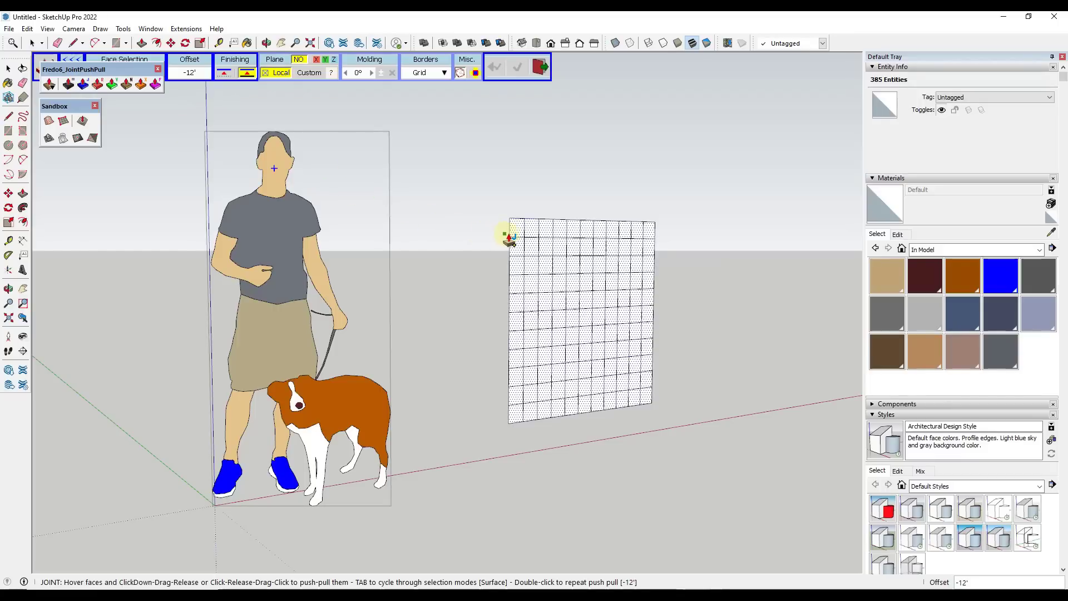
left_click_drag(512, 232, 367, 230)
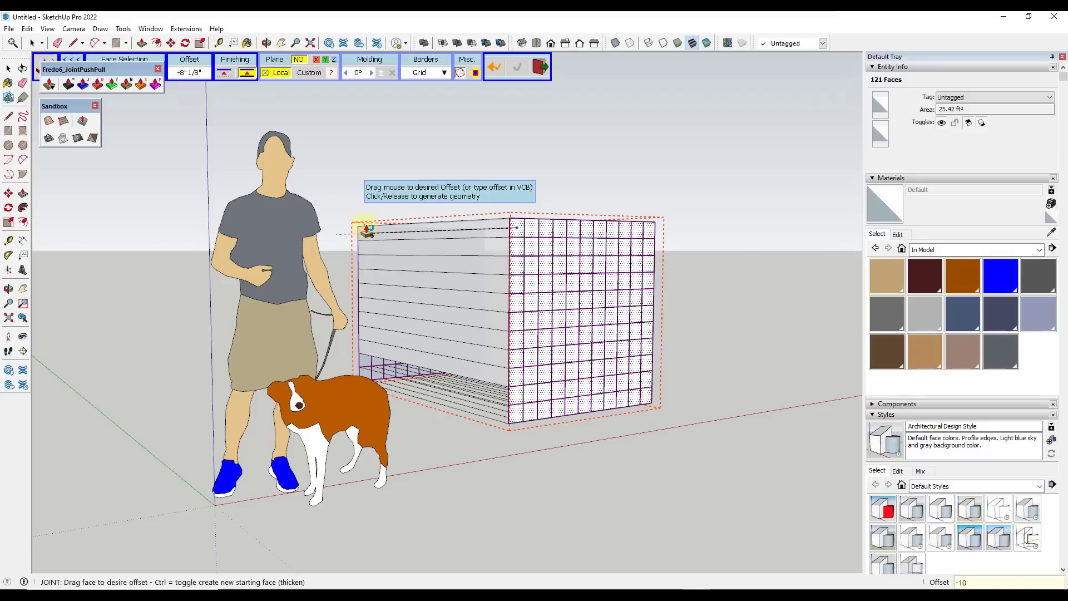
left_click_drag(367, 231, 367, 231)
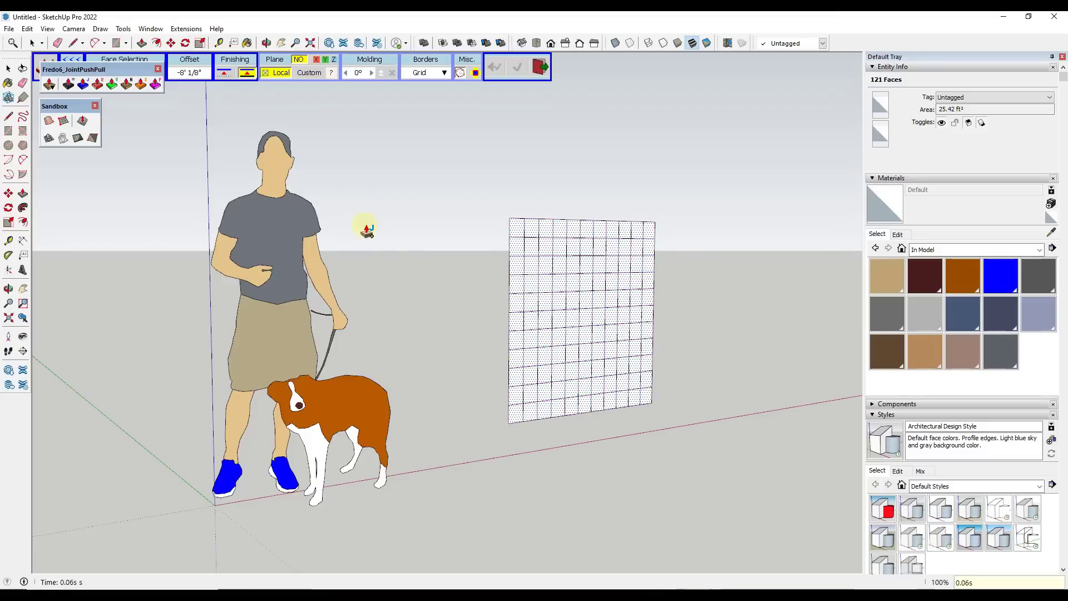
key("Return")
middle_click_drag(573, 248, 551, 277)
key("space")
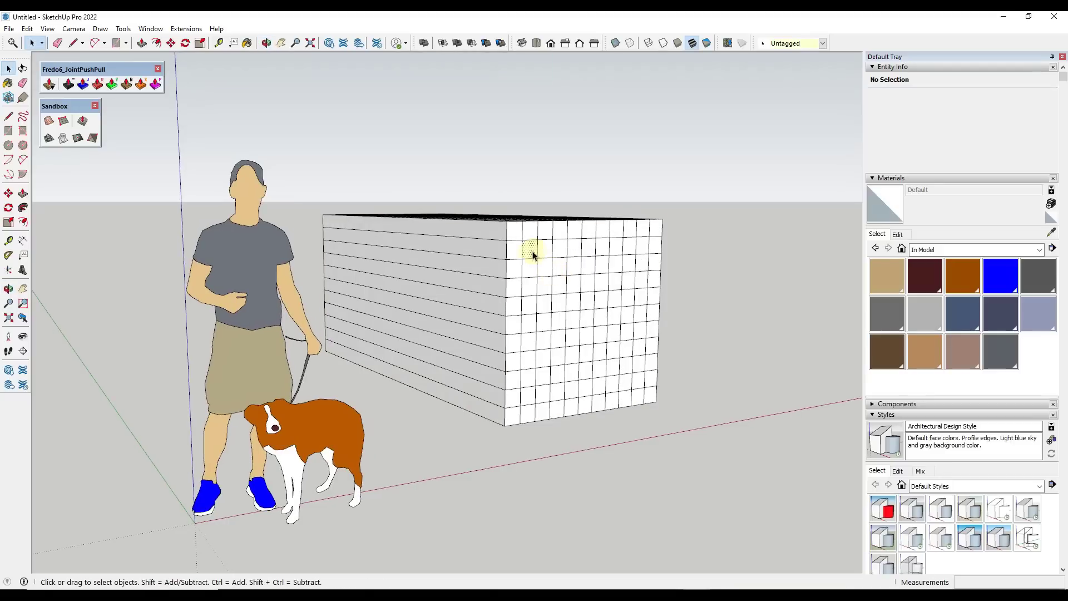
- Select the box's front grid end face and move the terrain palette lower
left_click(505, 248)
middle_click_drag(506, 248, 554, 228)
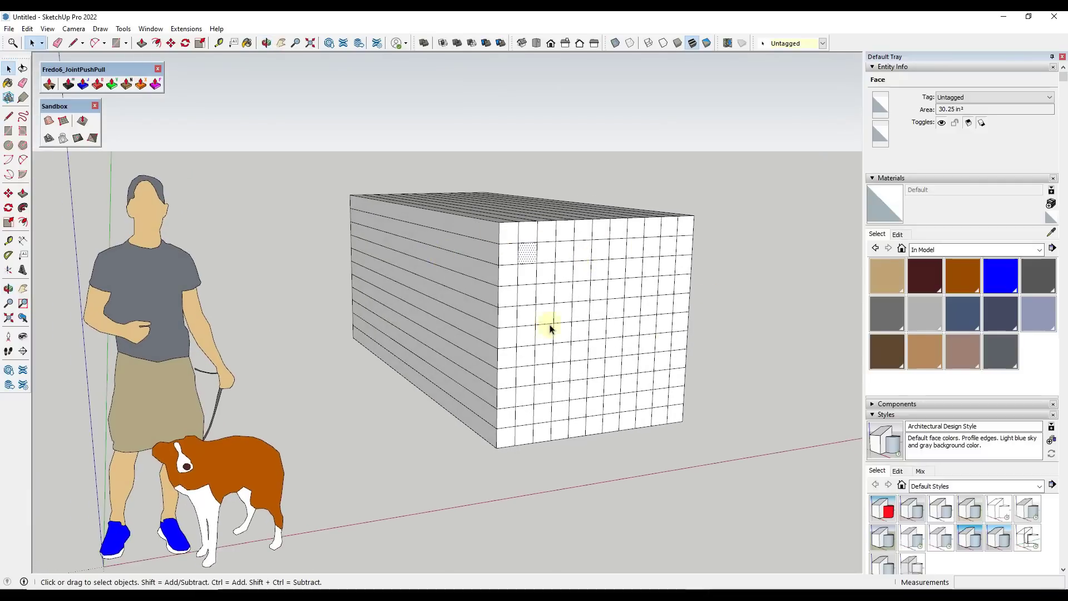
middle_click_drag(683, 393, 651, 377)
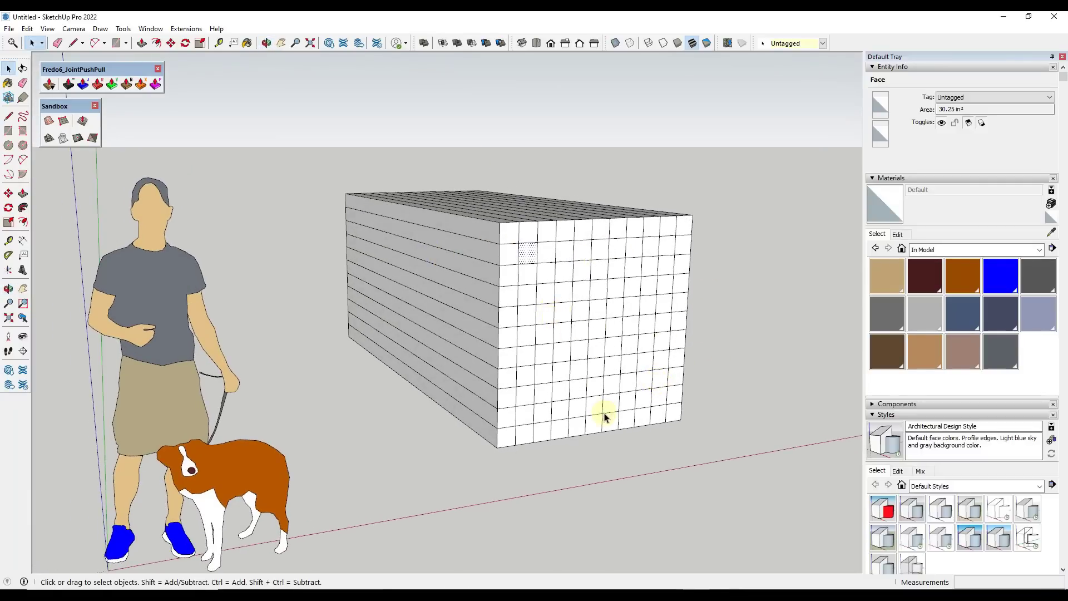
middle_click_drag(606, 415, 517, 237)
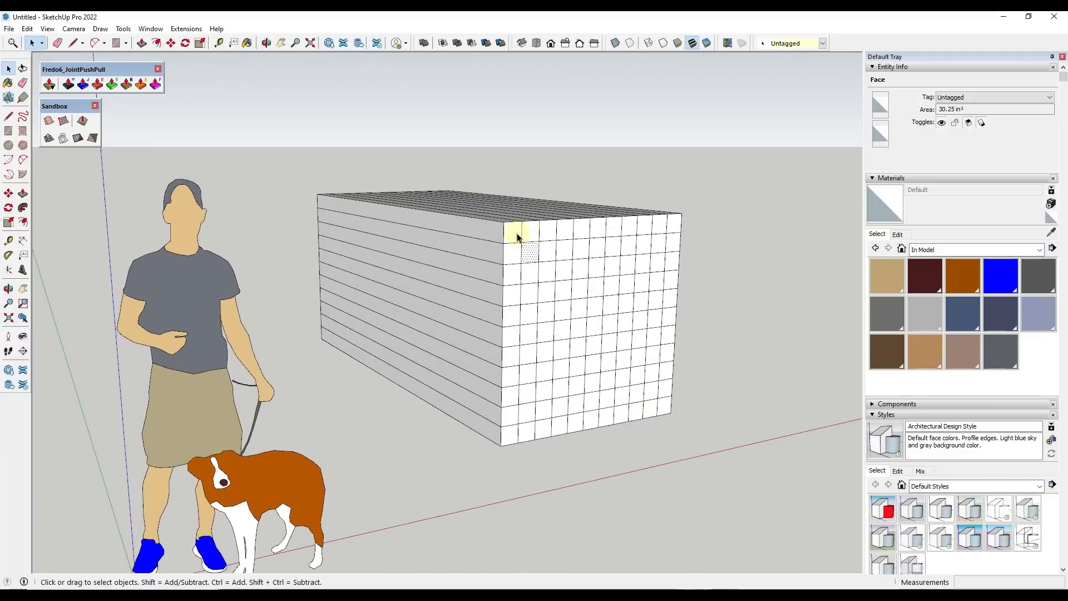
left_click_drag(435, 135, 759, 452)
middle_click_drag(639, 407, 603, 342)
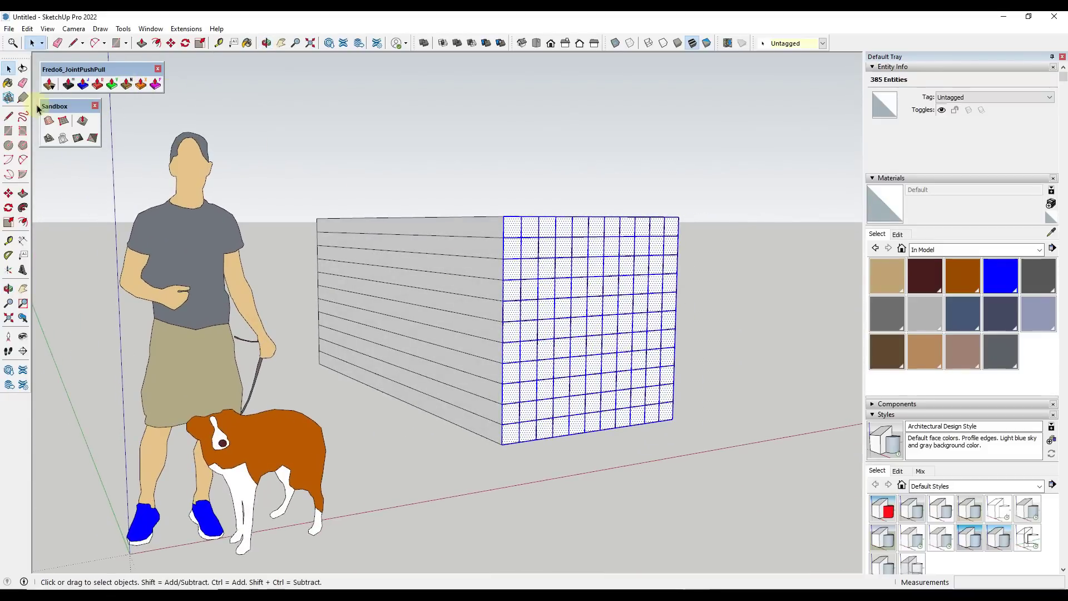
left_click_drag(58, 107, 65, 153)
- Start Vector Push Pull and expand its palette to show the Random settings
left_click_drag(78, 70, 77, 103)
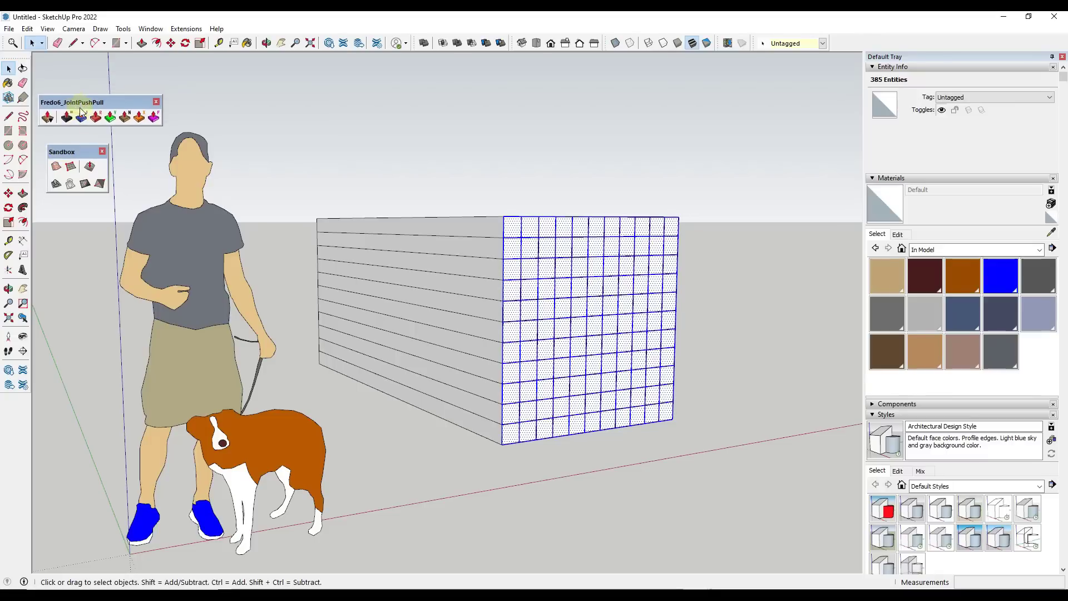
left_click(125, 118)
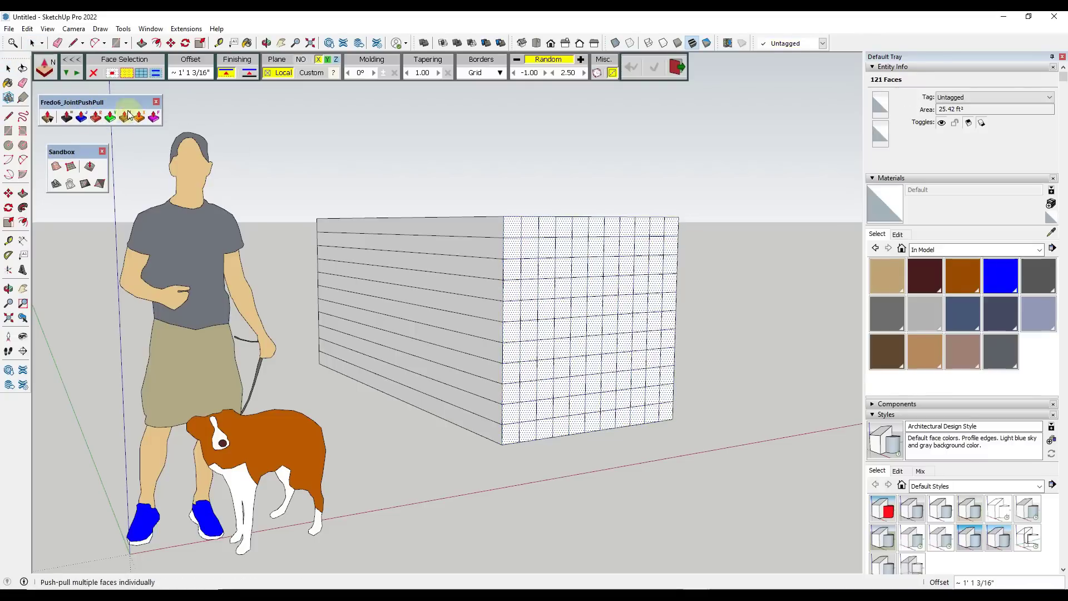
left_click(70, 60)
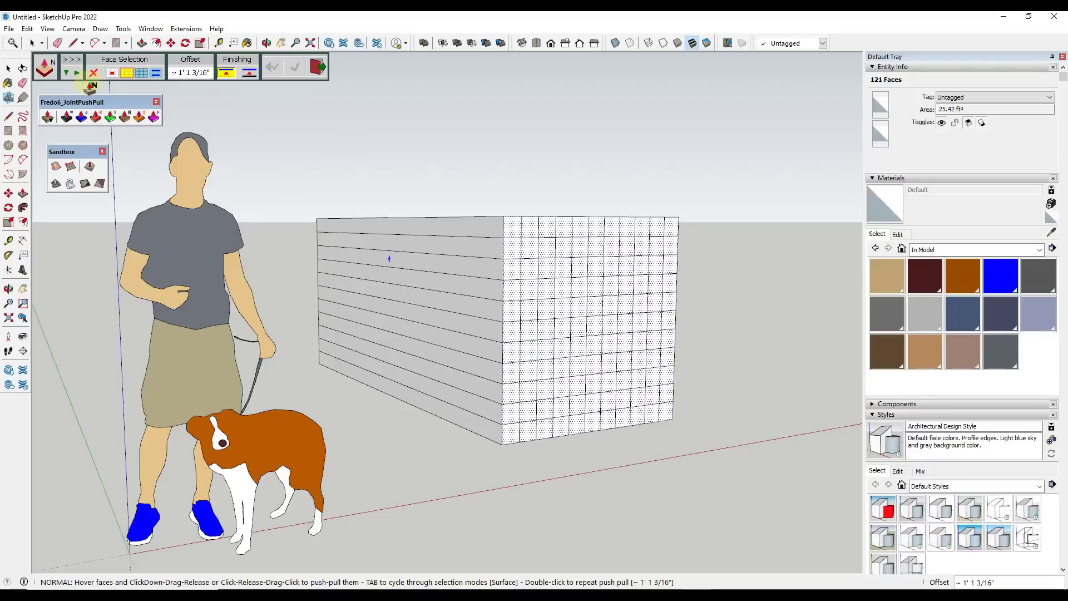
left_click(71, 65)
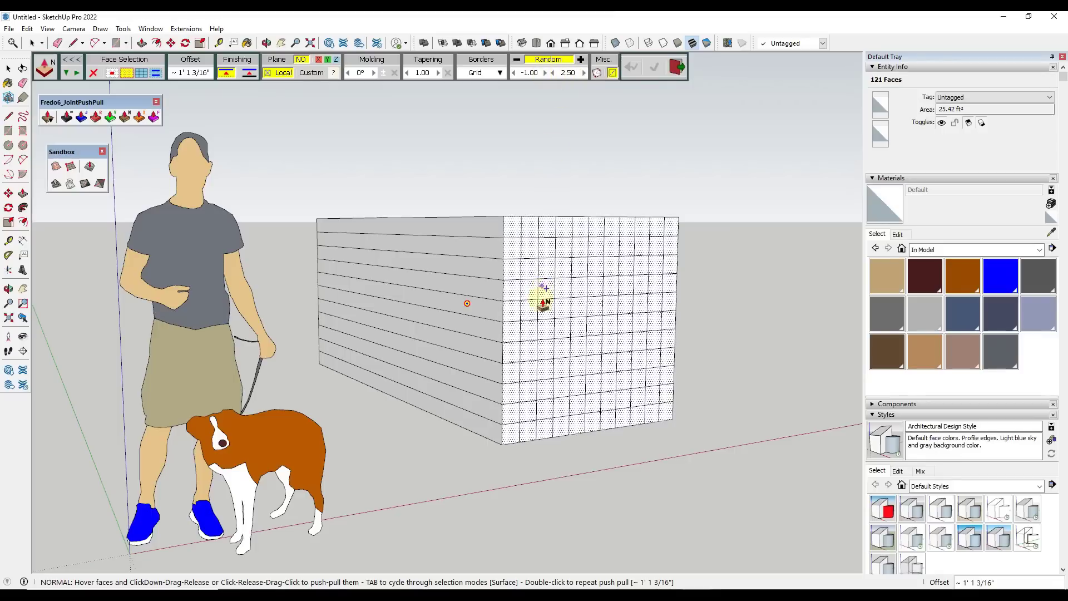
- Turn on Random push-pull for the gridded end and set the random maximum to 2.00
left_click(548, 60)
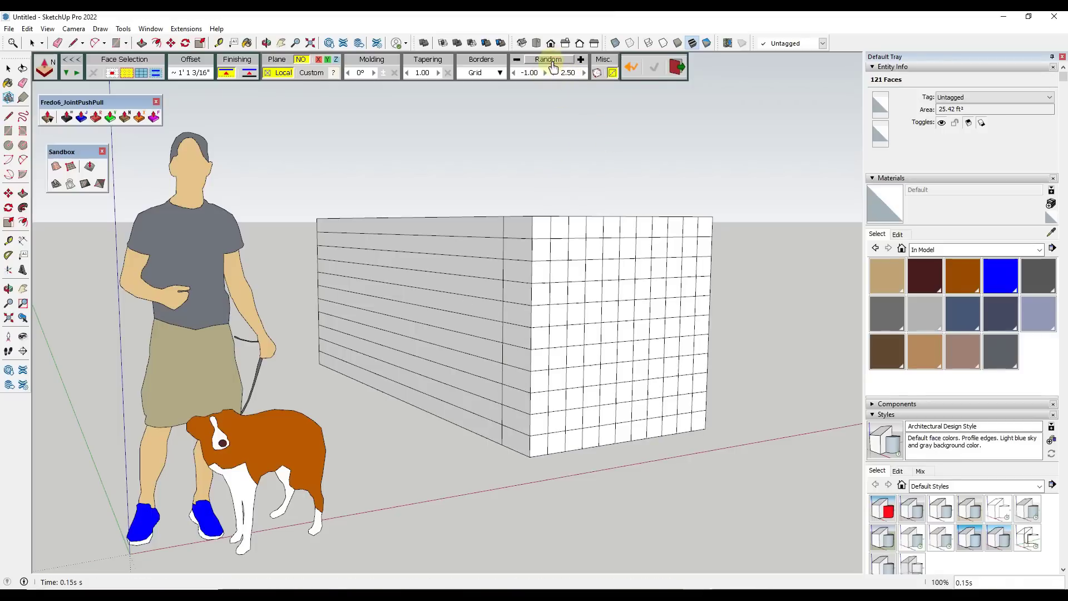
left_click(552, 63)
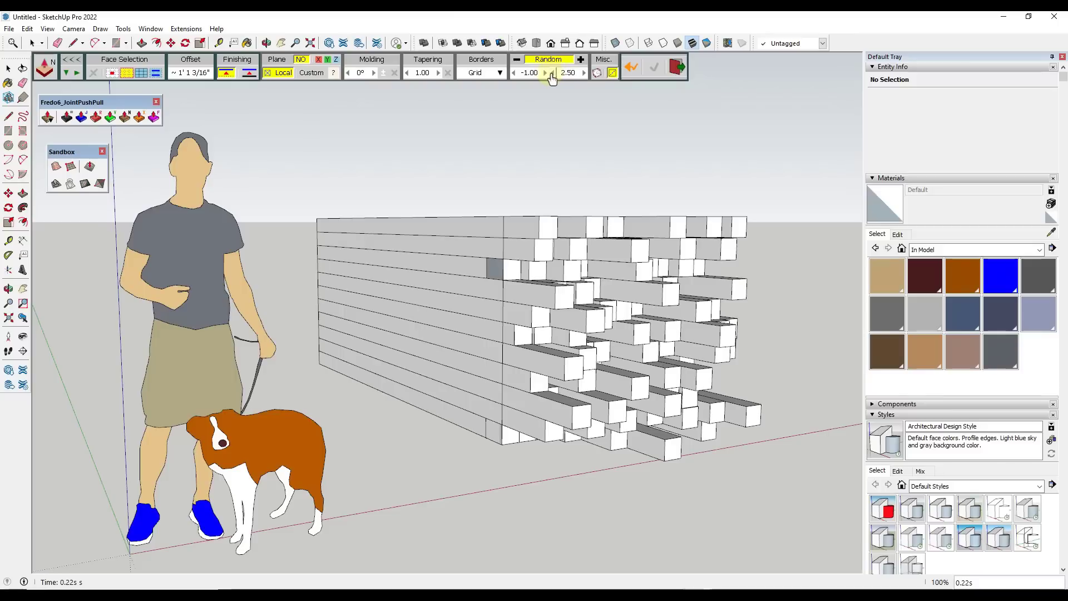
left_click(552, 73)
left_click(552, 73)
left_click(553, 73)
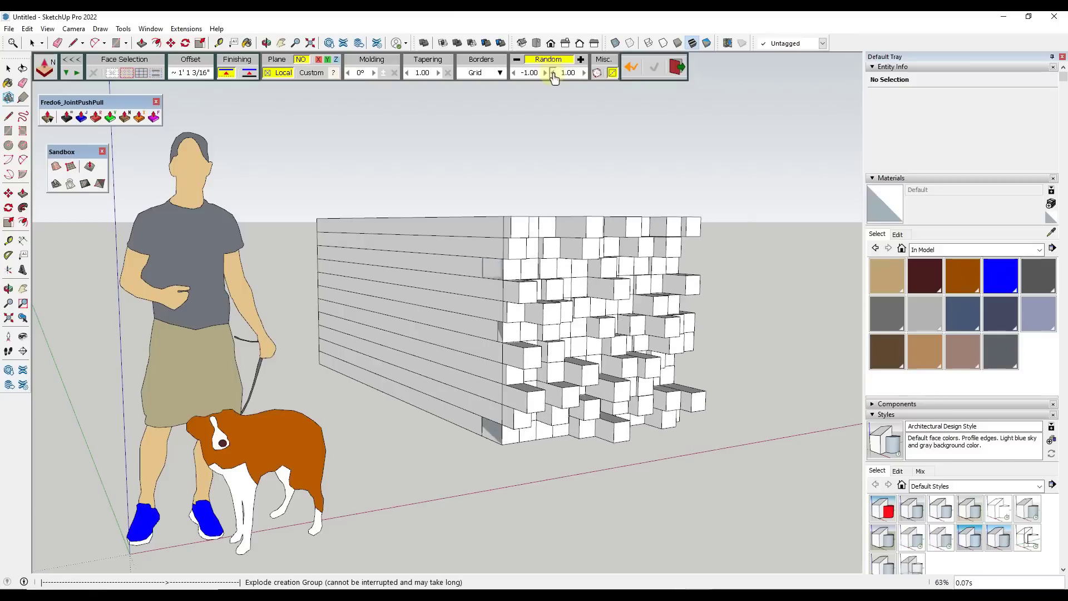
left_click(552, 73)
left_click(552, 73)
left_click(584, 73)
left_click(583, 73)
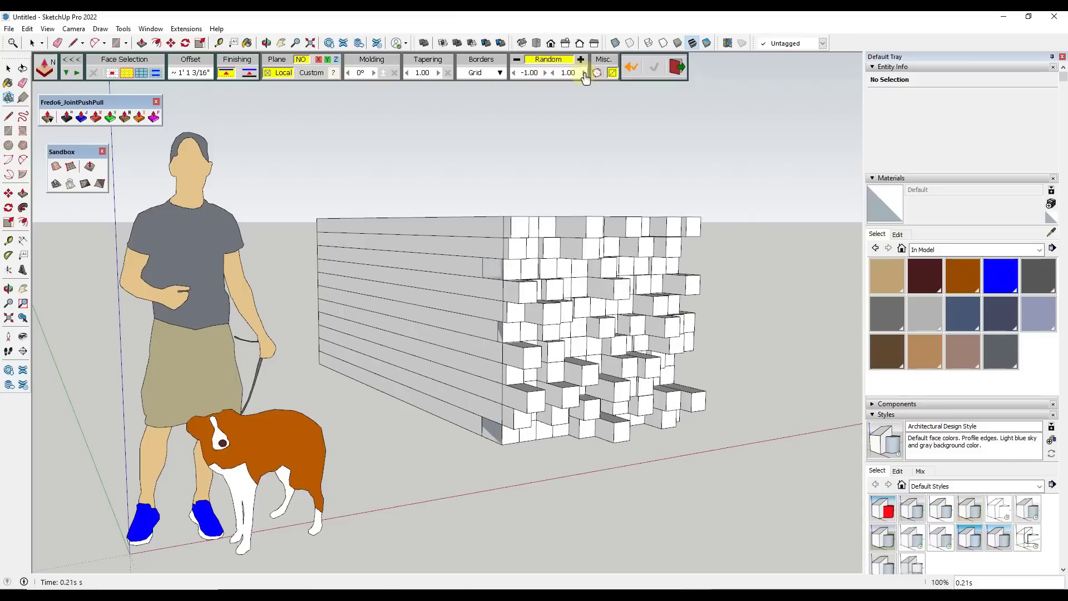
left_click(583, 73)
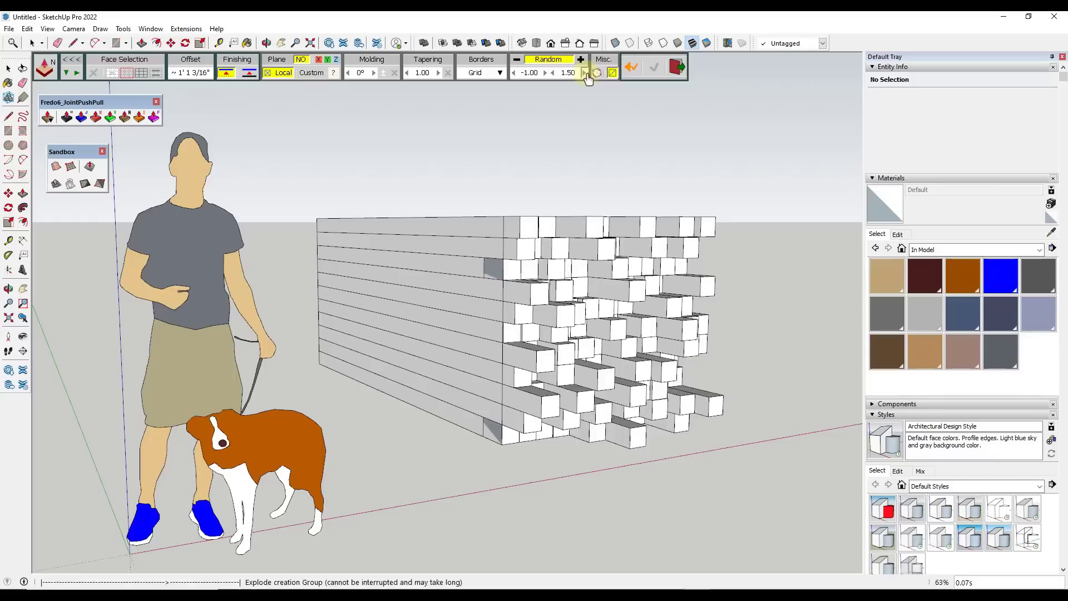
left_click(584, 73)
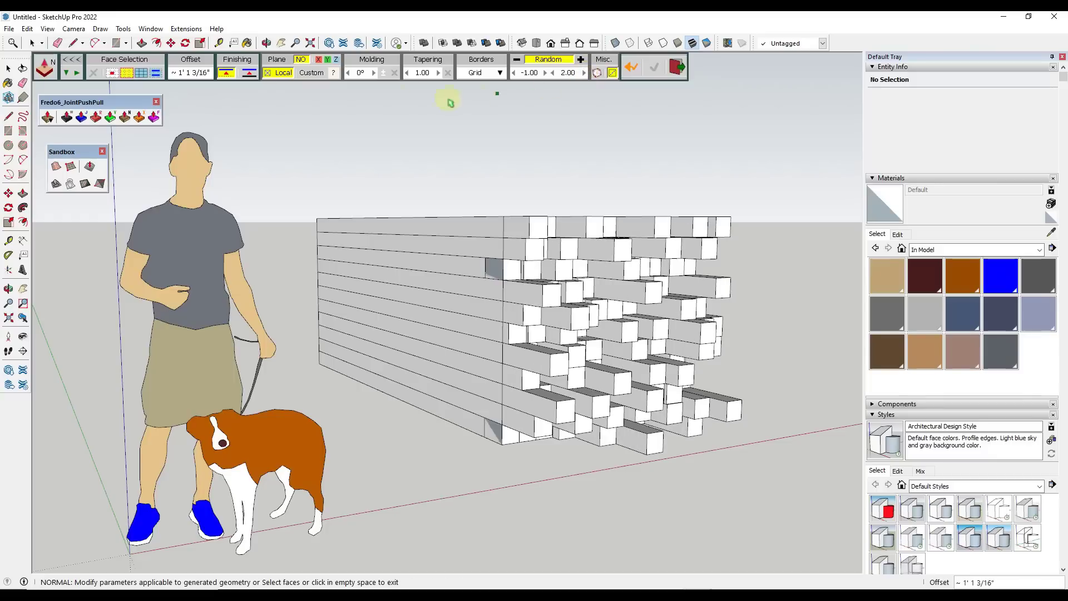
- Enter a 6" offset, inspect the random timber ends, then revert the face flat
left_click(200, 79)
type("6")
key("Return")
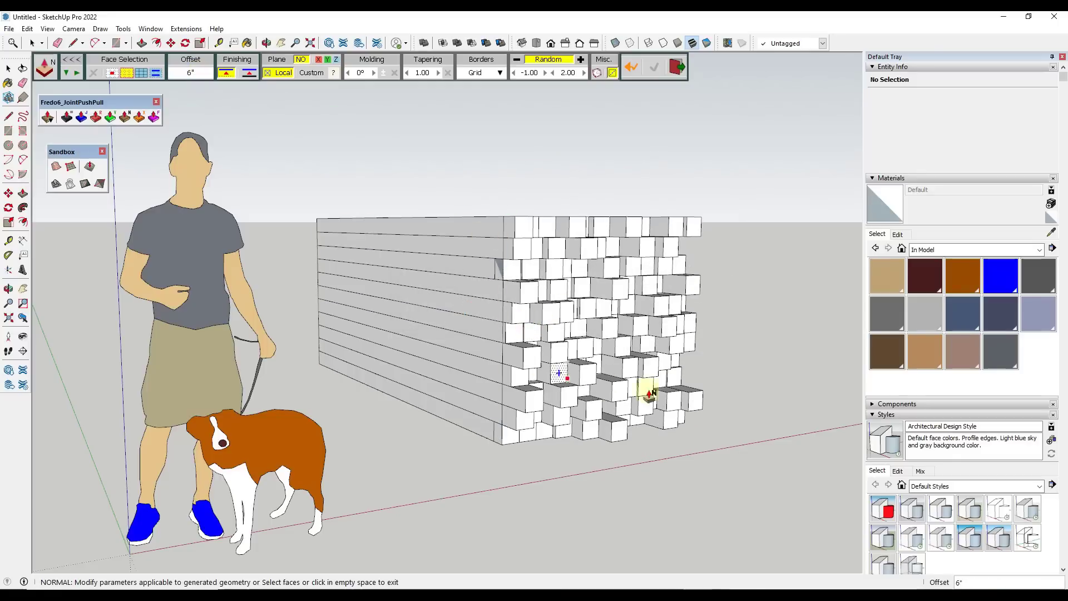
middle_click_drag(648, 392, 623, 356)
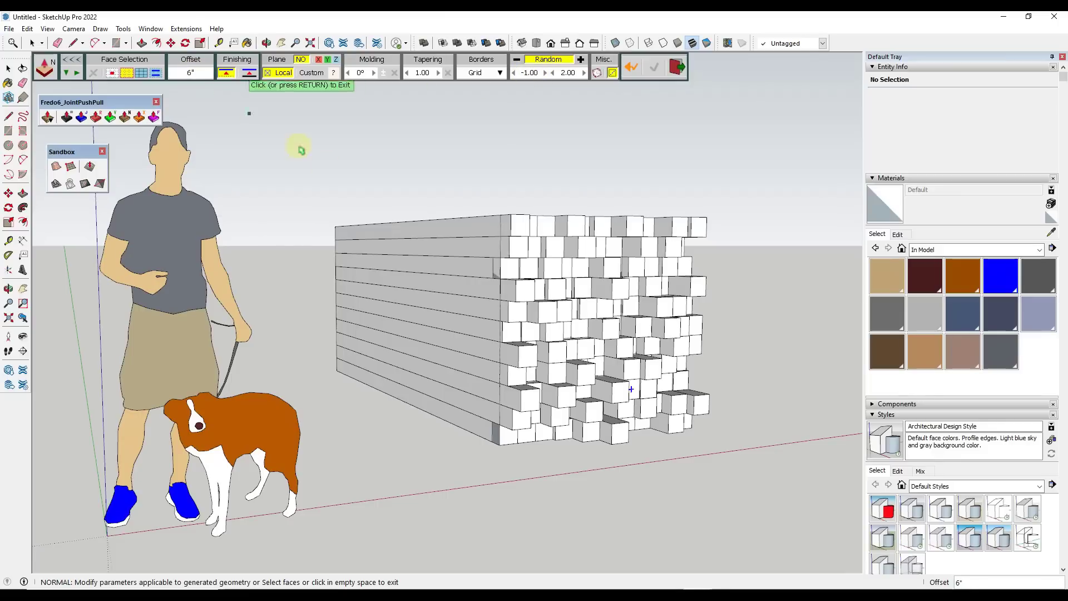
left_click(633, 68)
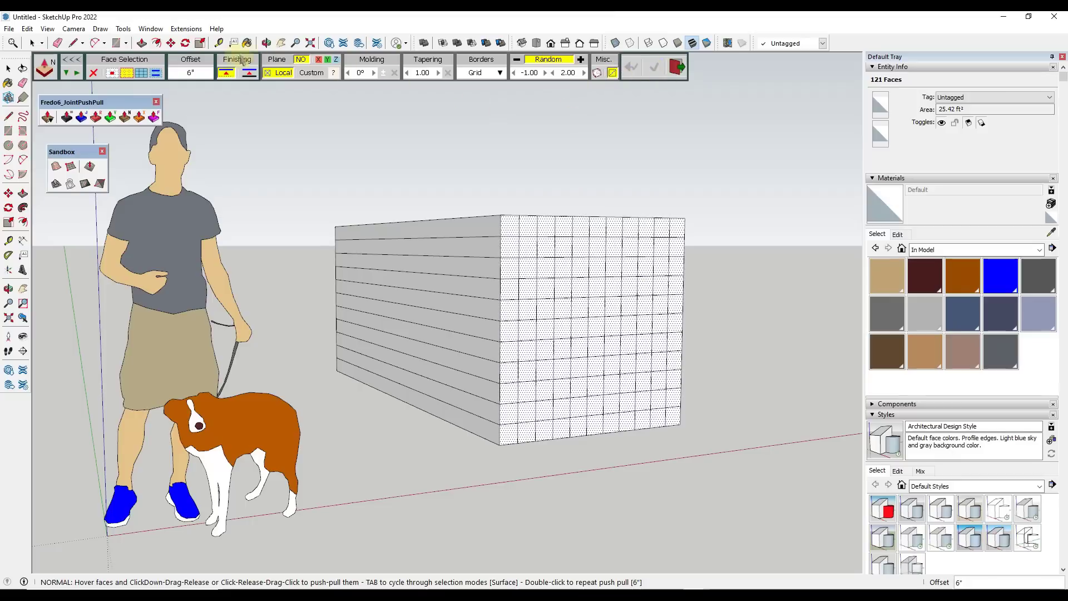
- Set Random max to 2.50 and commit a shallow random push-out of the timber ends
left_click(584, 73)
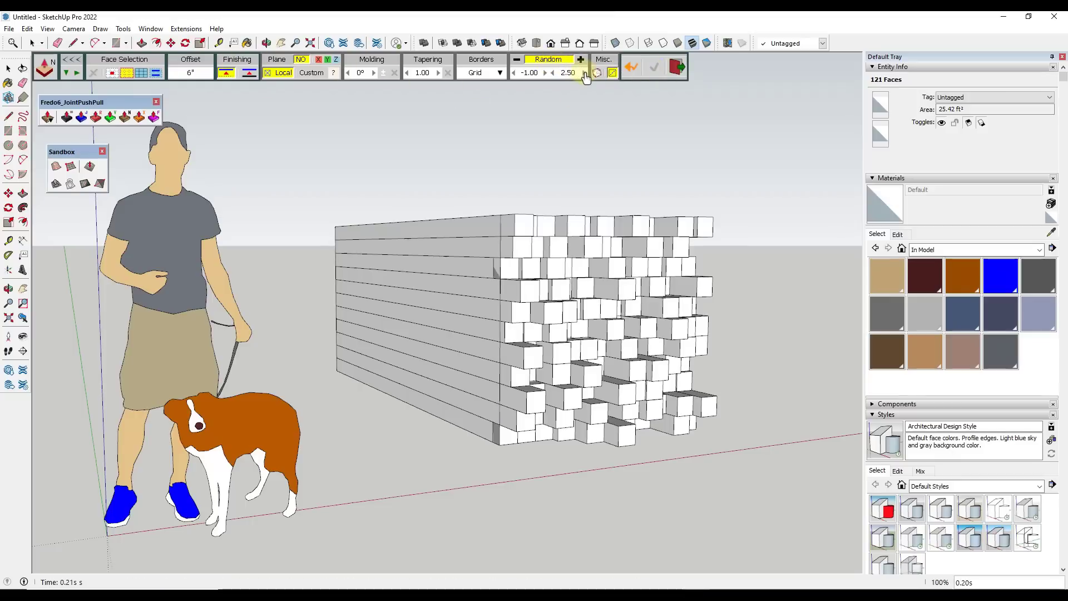
left_click(634, 67)
left_click(585, 279)
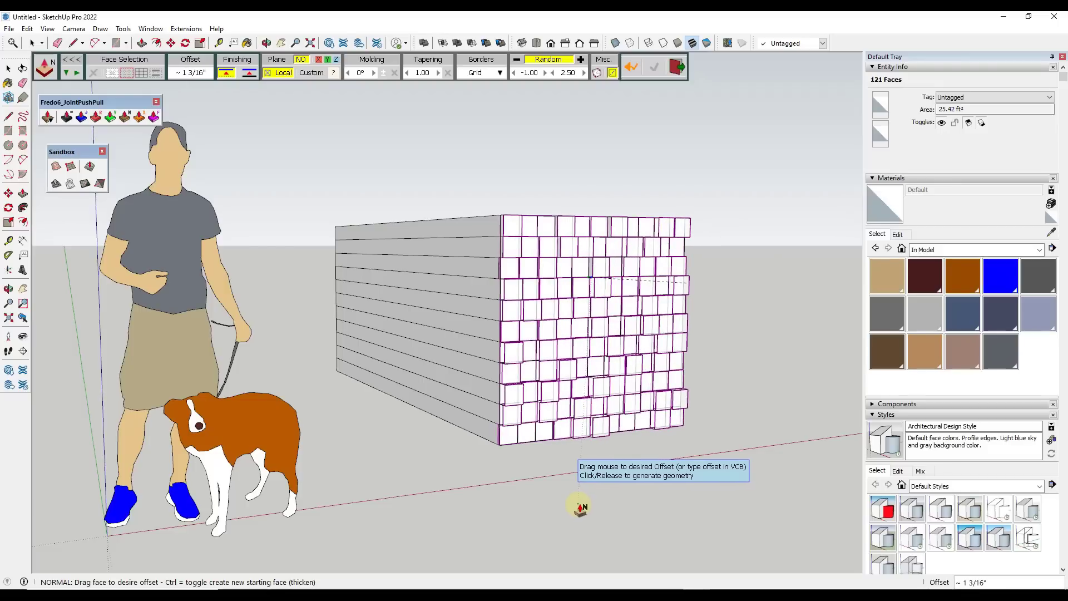
left_click(580, 507)
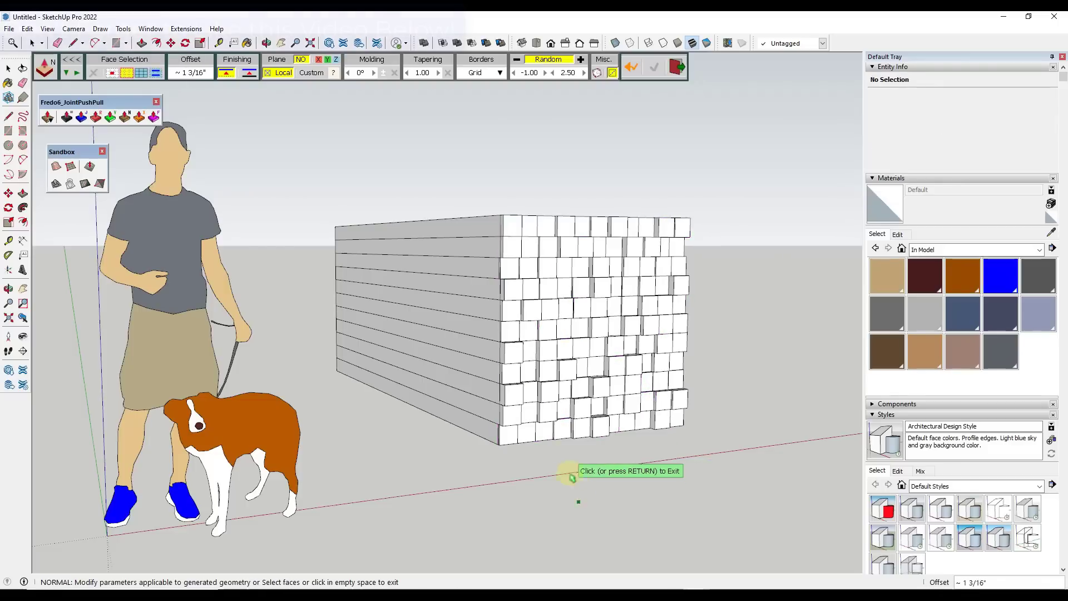
mouse_move(560, 362)
middle_mouse_down()
mouse_move(592, 357)
mouse_move(567, 381)
middle_mouse_up()
key("space")
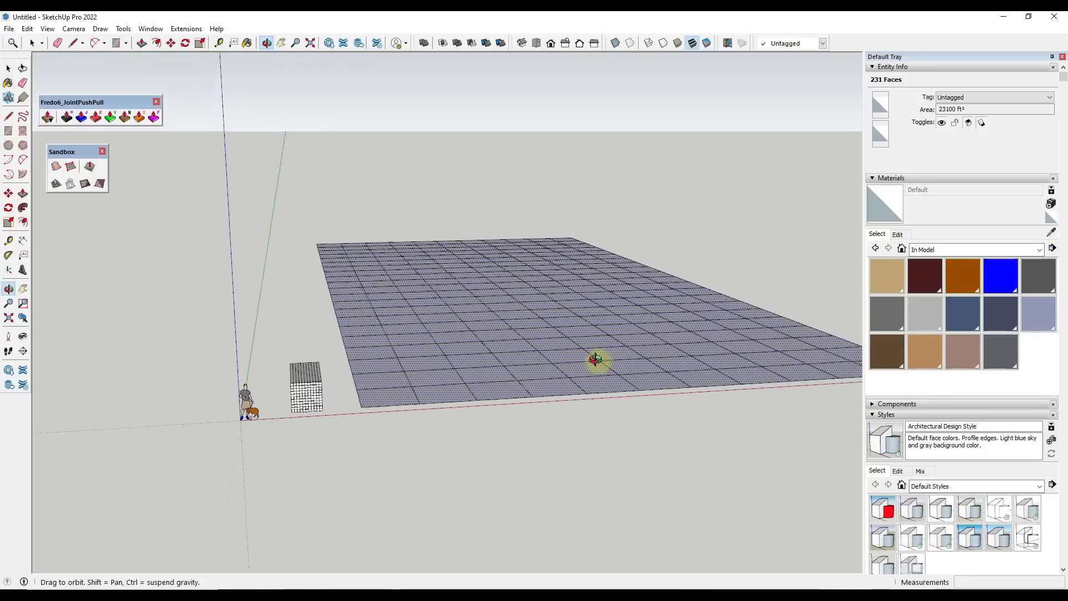
- Set the random minimum to 0.00, preview random-height boxes on the grid, then undo them
left_click(526, 357)
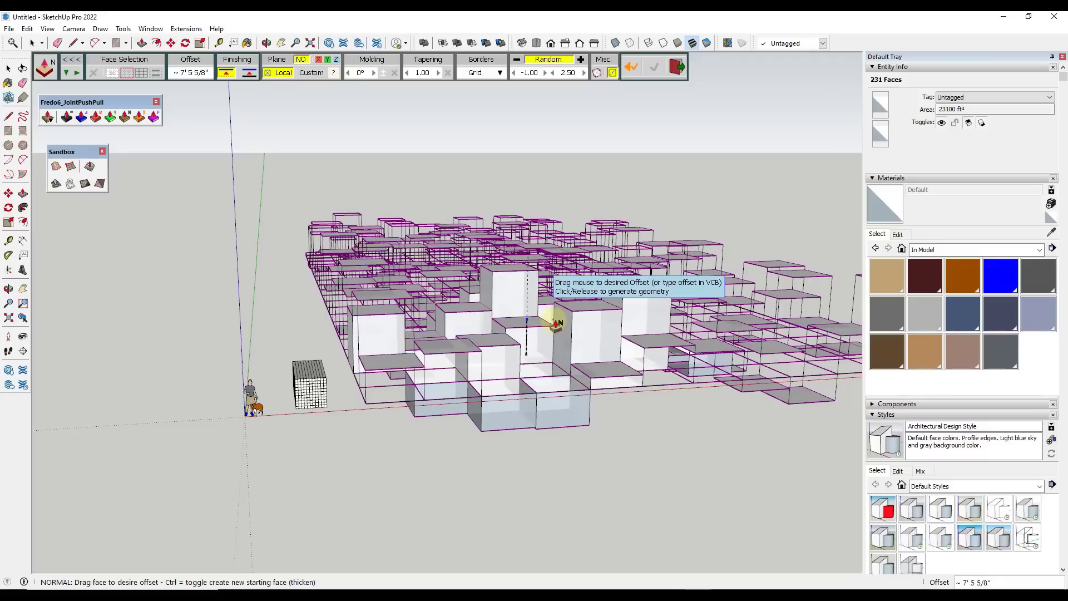
key("Escape")
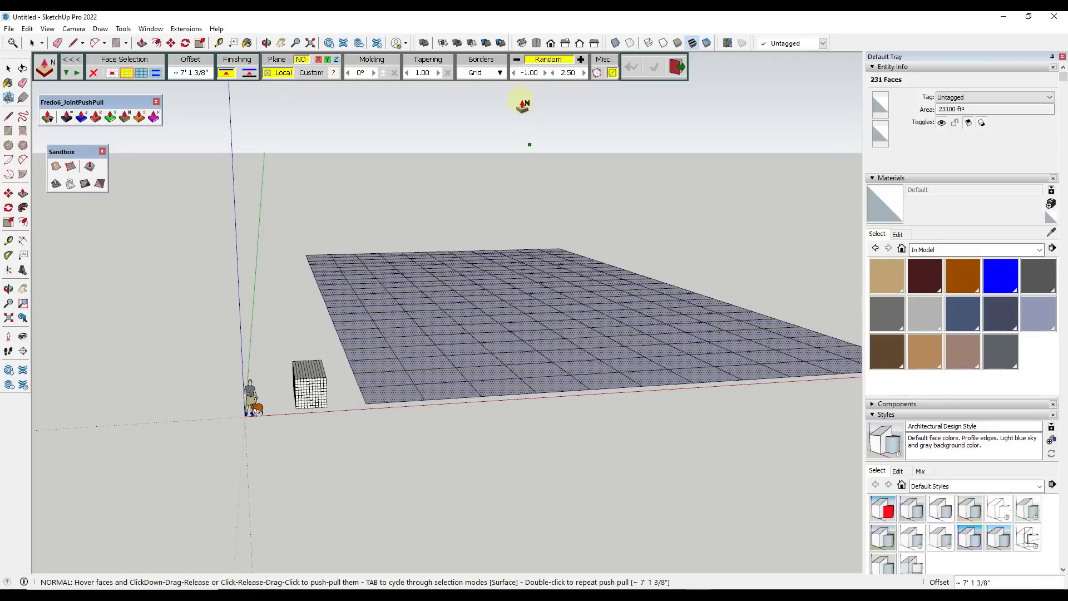
left_click(528, 74)
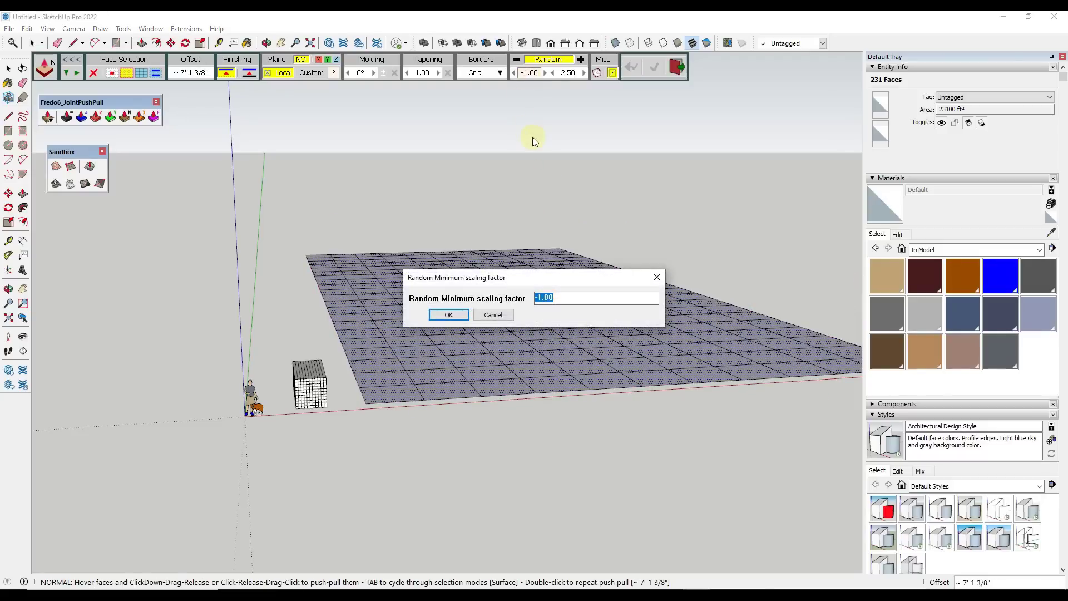
key("Return")
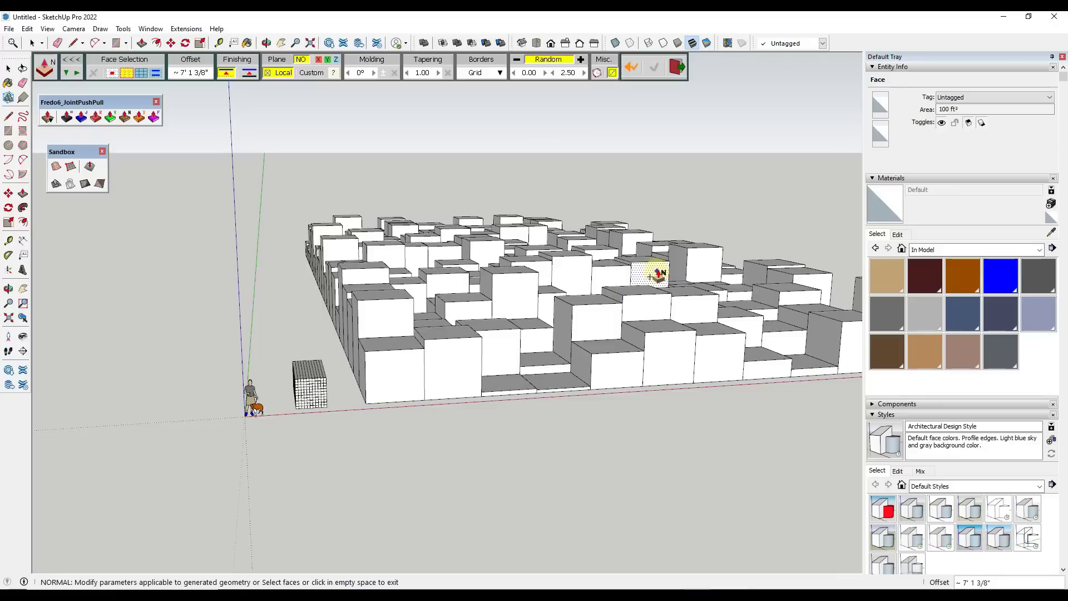
middle_click_drag(656, 275, 727, 295)
key("Escape")
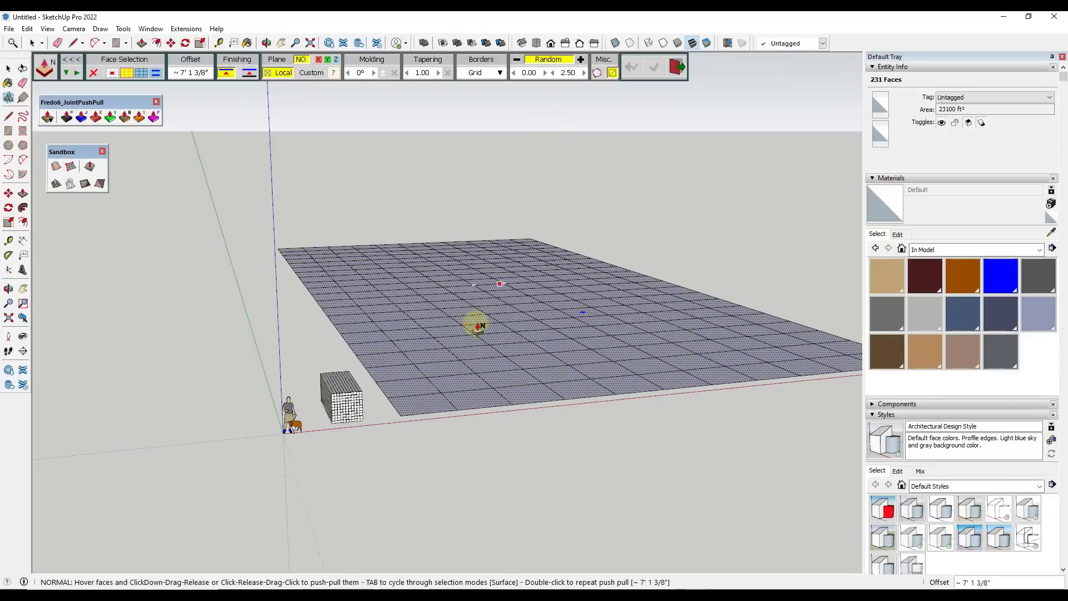
scroll(475, 326, "down", 5)
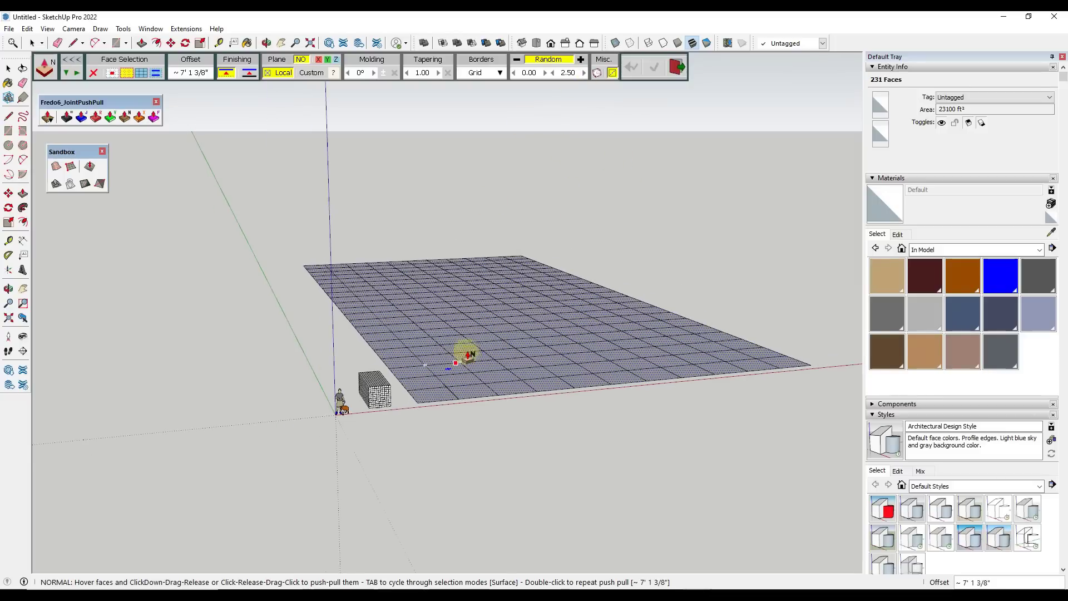
- Set the random maximum scaling factor to 10.00
left_click(567, 74)
type("10")
key("Return")
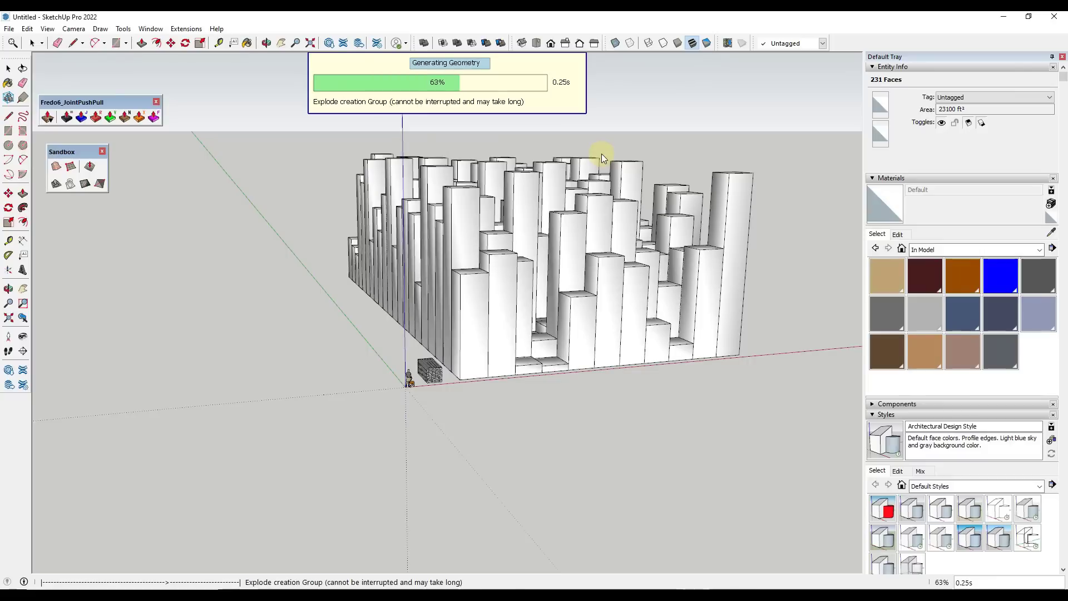
- Generate tall random blocks on the grid, inspect them, then undo to flatten it
key("ctrl+z")
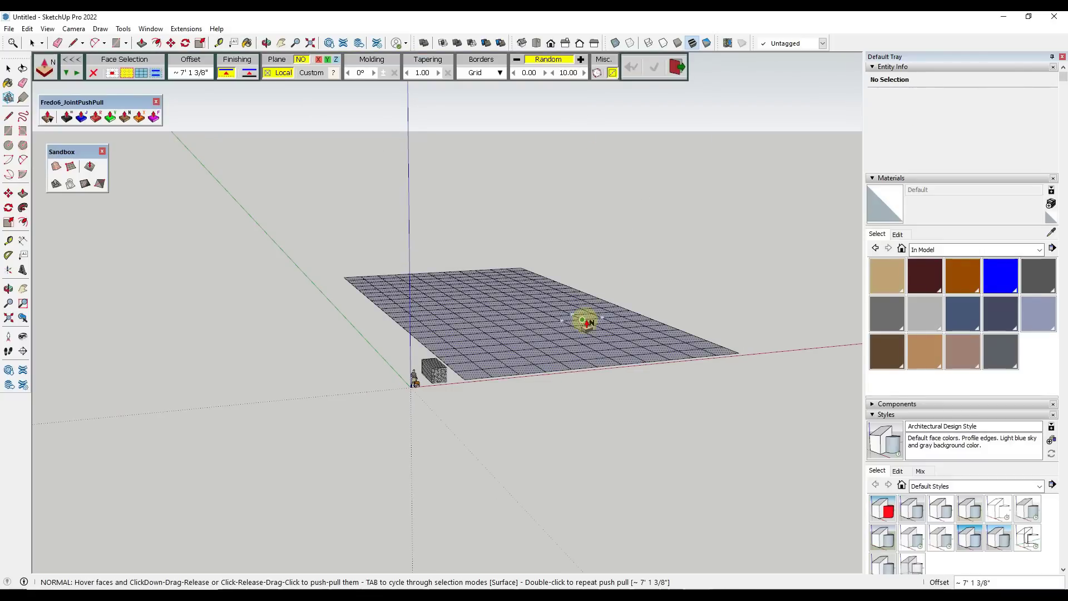
left_click(584, 317)
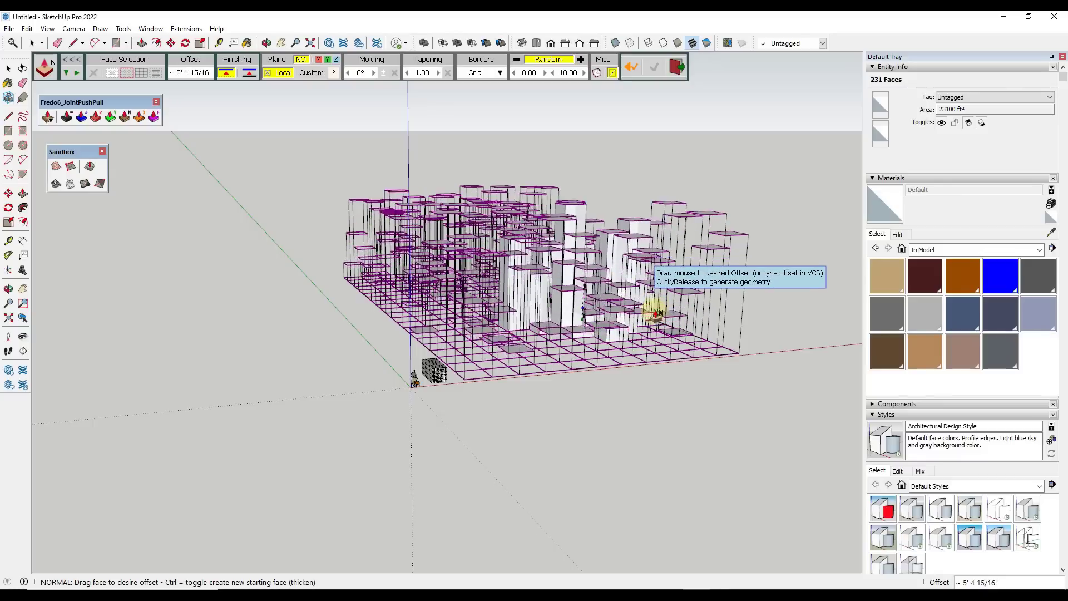
left_click(655, 314)
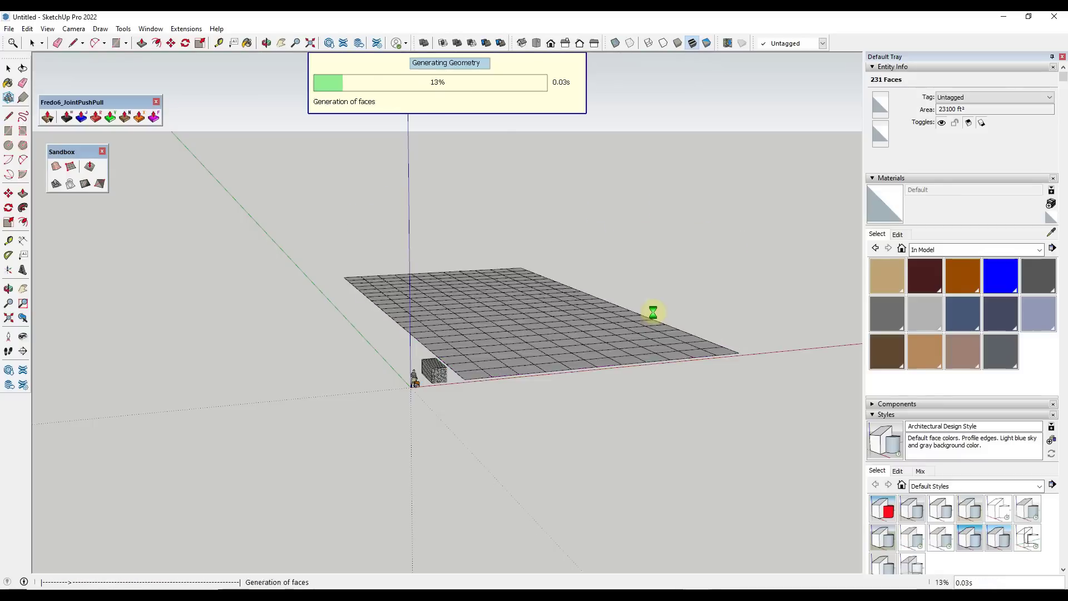
middle_click_drag(639, 305, 599, 319)
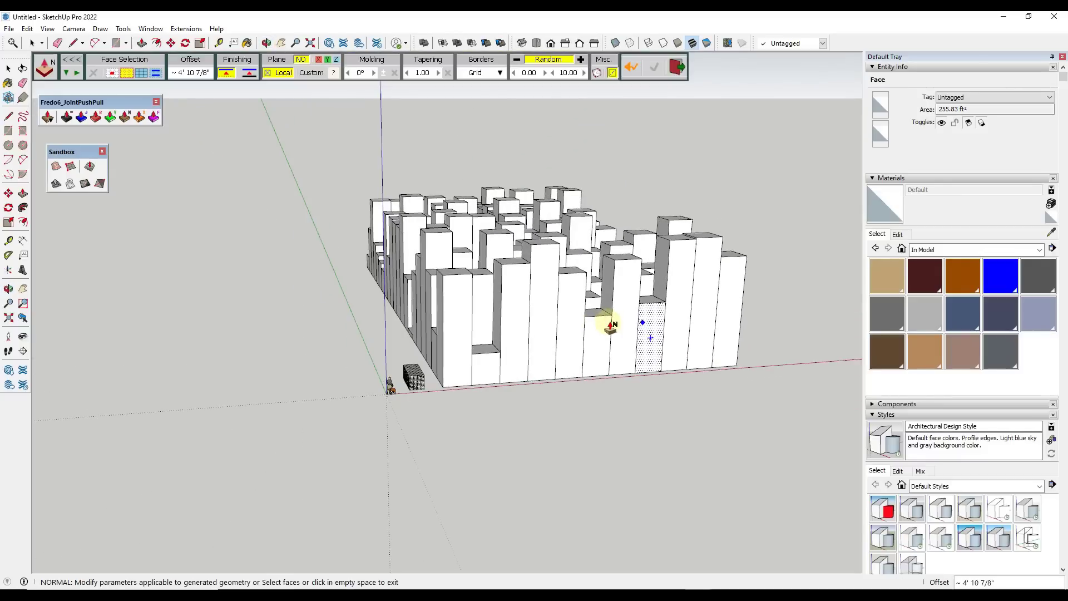
key("Escape")
middle_click_drag(571, 310, 544, 312)
key("space")
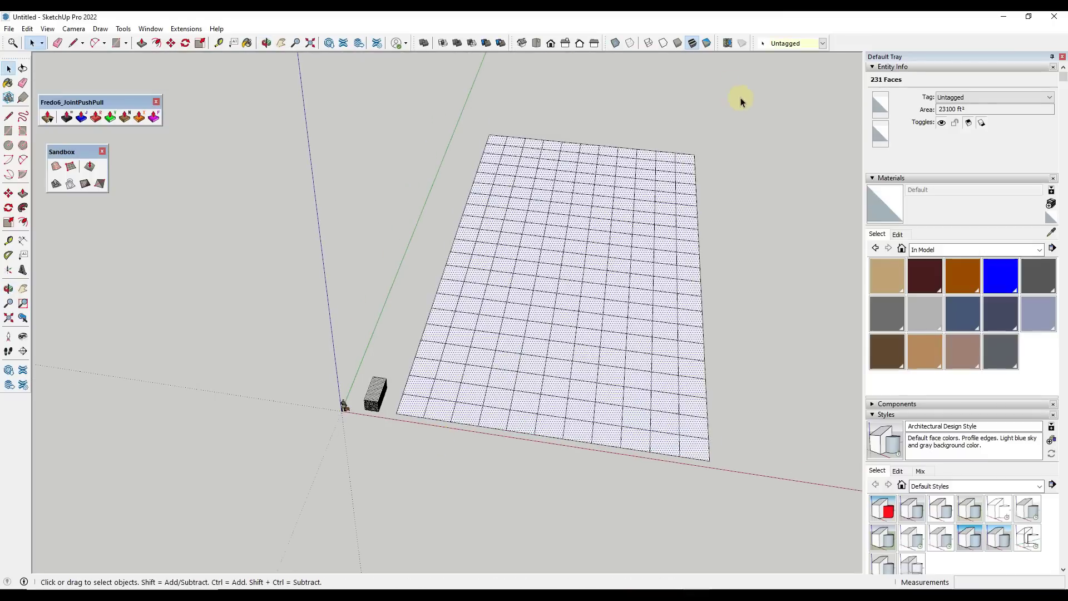
- In Top view, select four rectangular blocks of grid squares
left_click(536, 43)
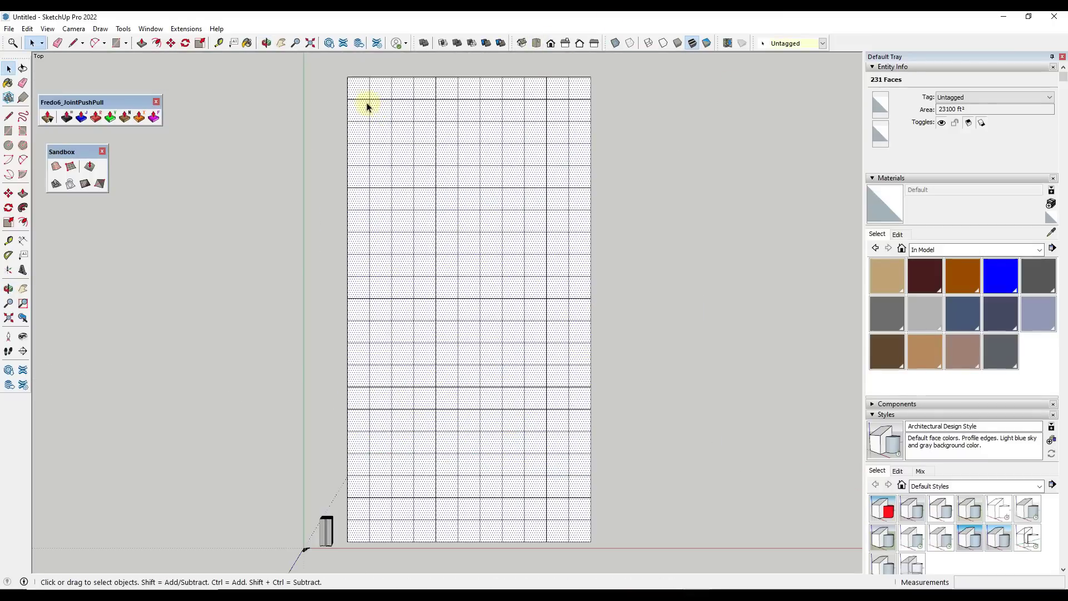
left_click_drag(364, 99, 578, 324)
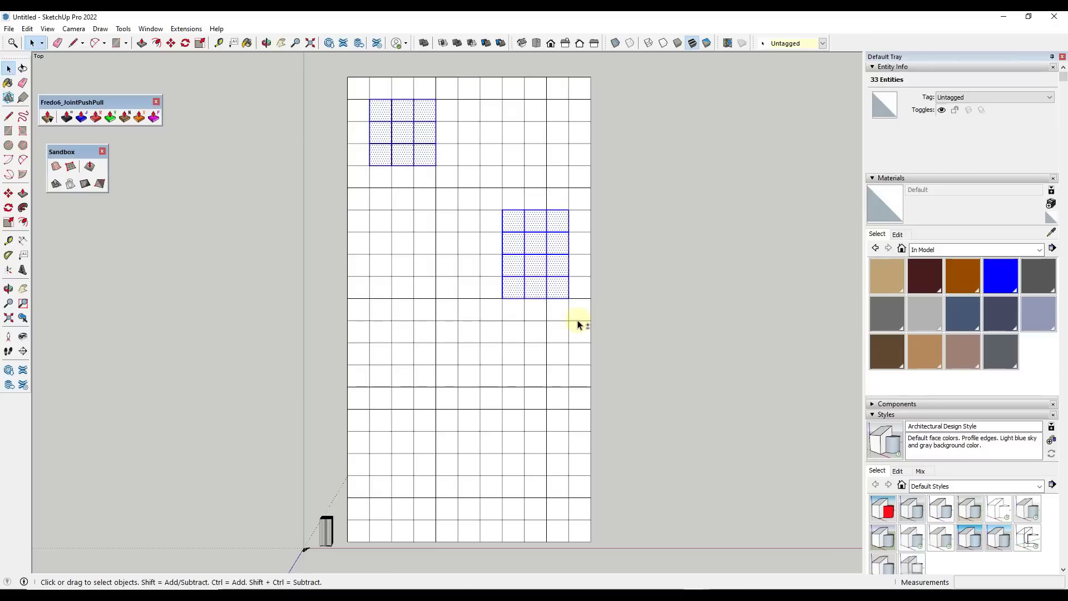
left_click_drag(366, 295, 462, 477, "shift")
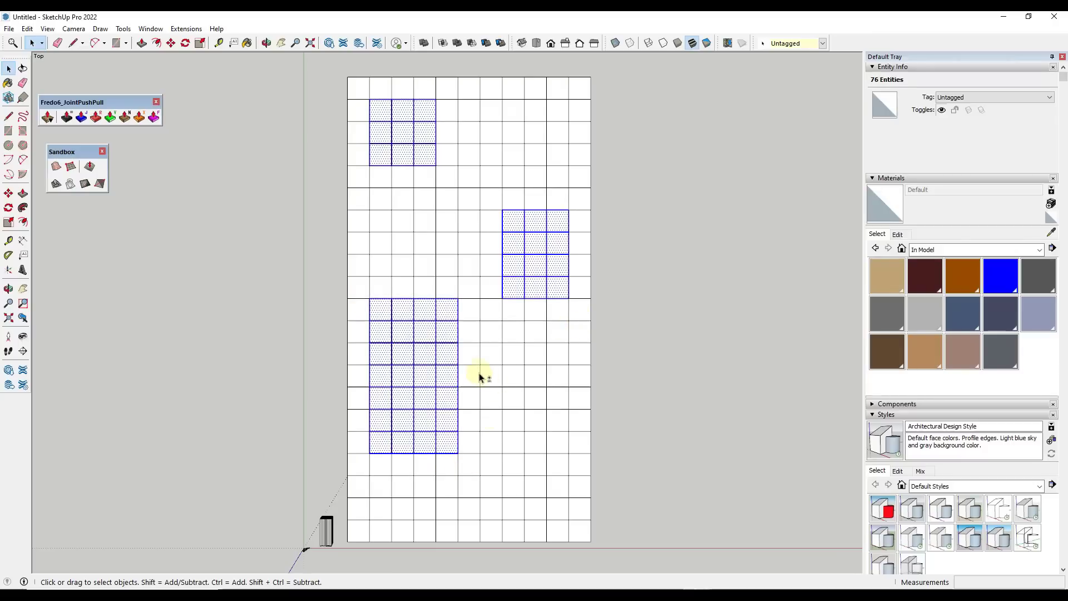
left_click_drag(477, 369, 576, 527, "shift")
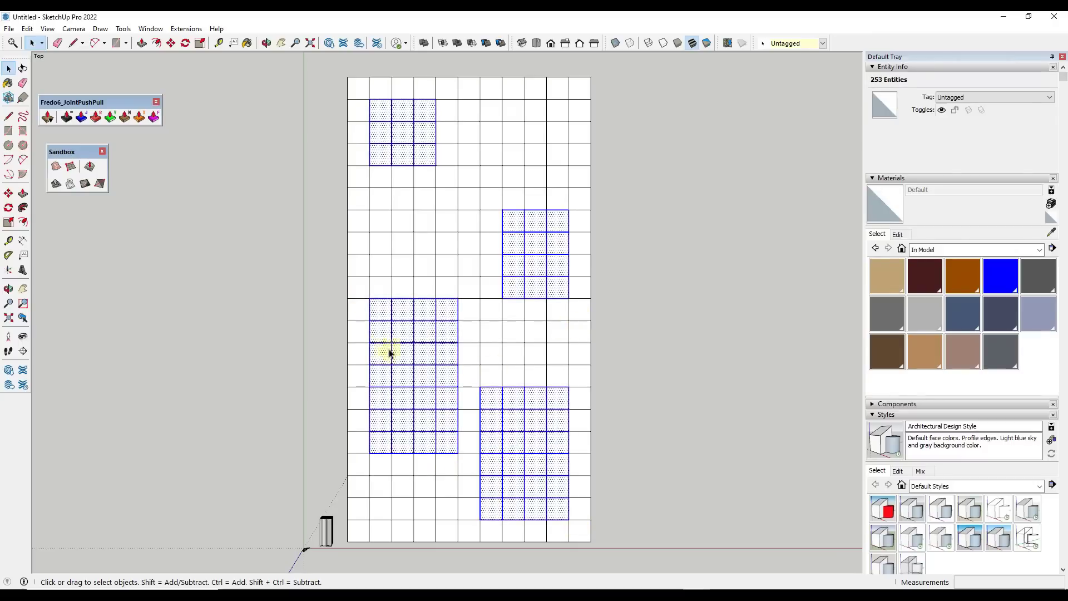
middle_click_drag(386, 350, 501, 311)
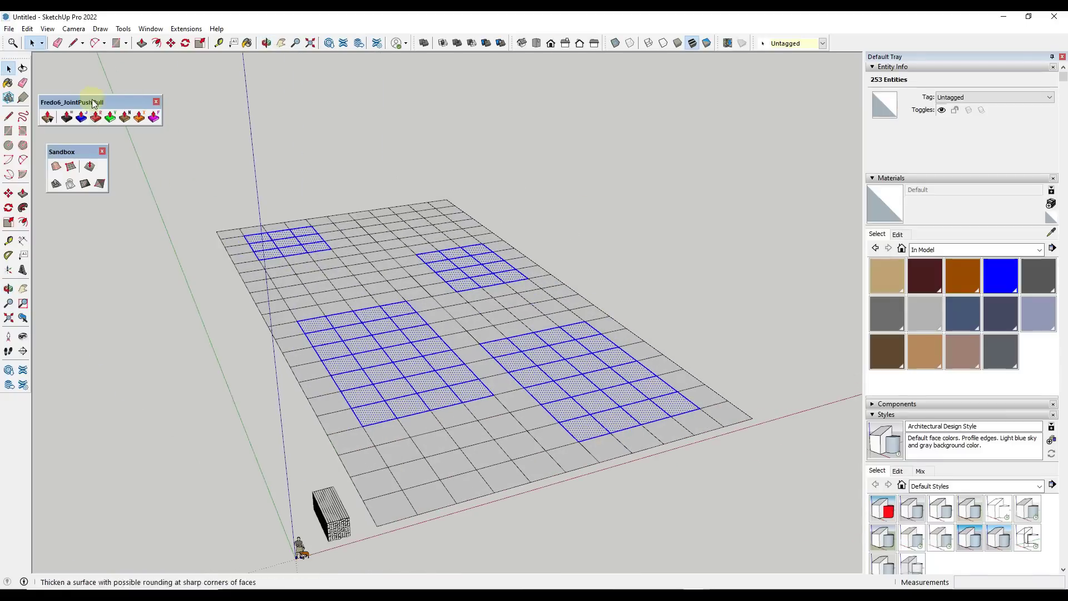
- Push the selected squares along their normals into random-height columns
left_click(125, 117)
left_click(465, 286)
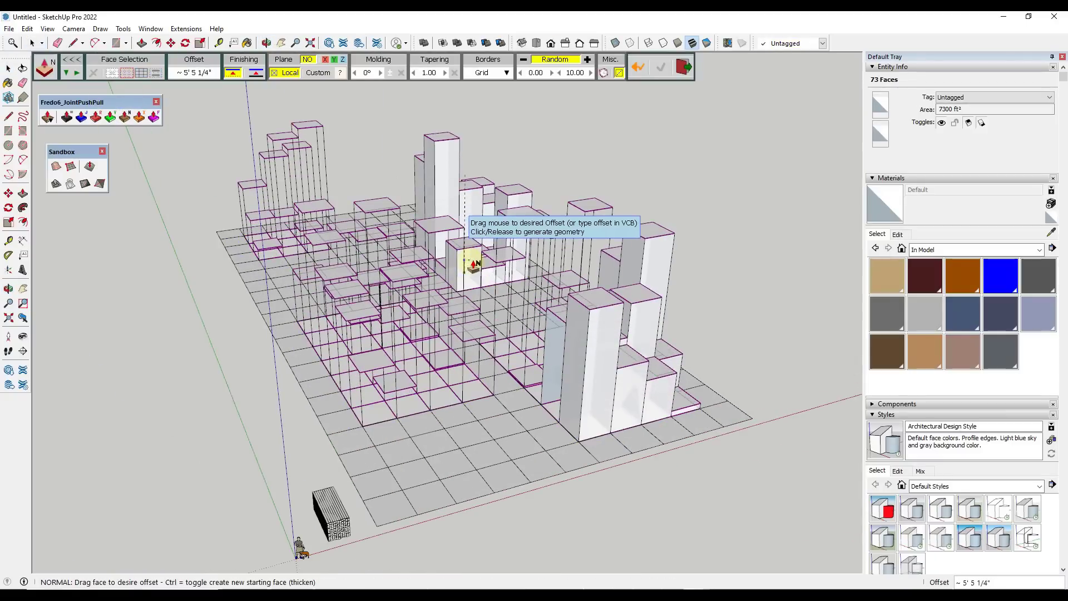
left_click(477, 264)
middle_click_drag(575, 341, 584, 312)
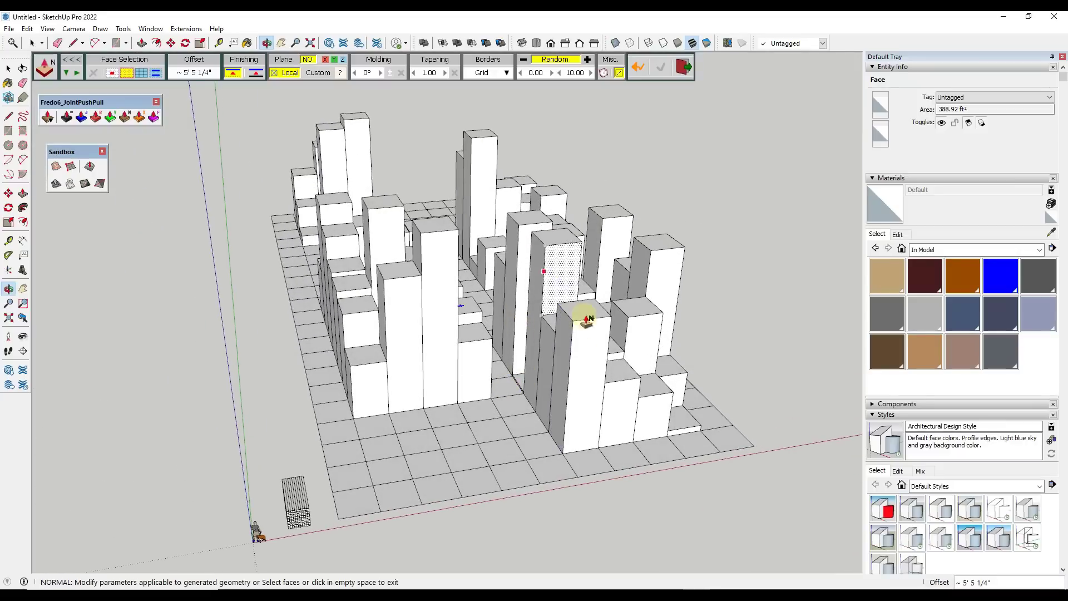
middle_click_drag(519, 362, 552, 327)
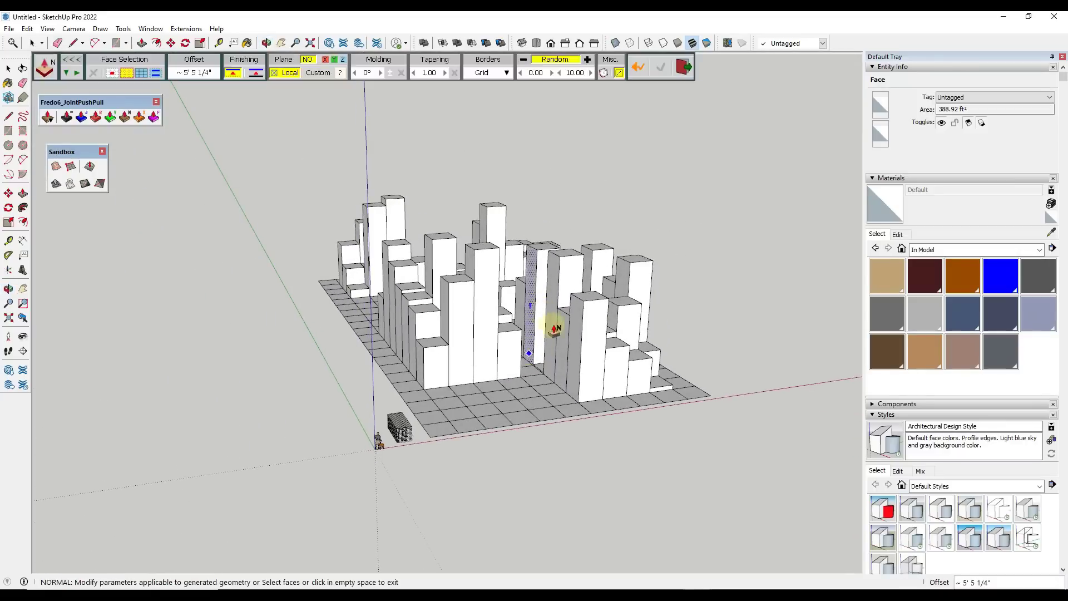
key("space")
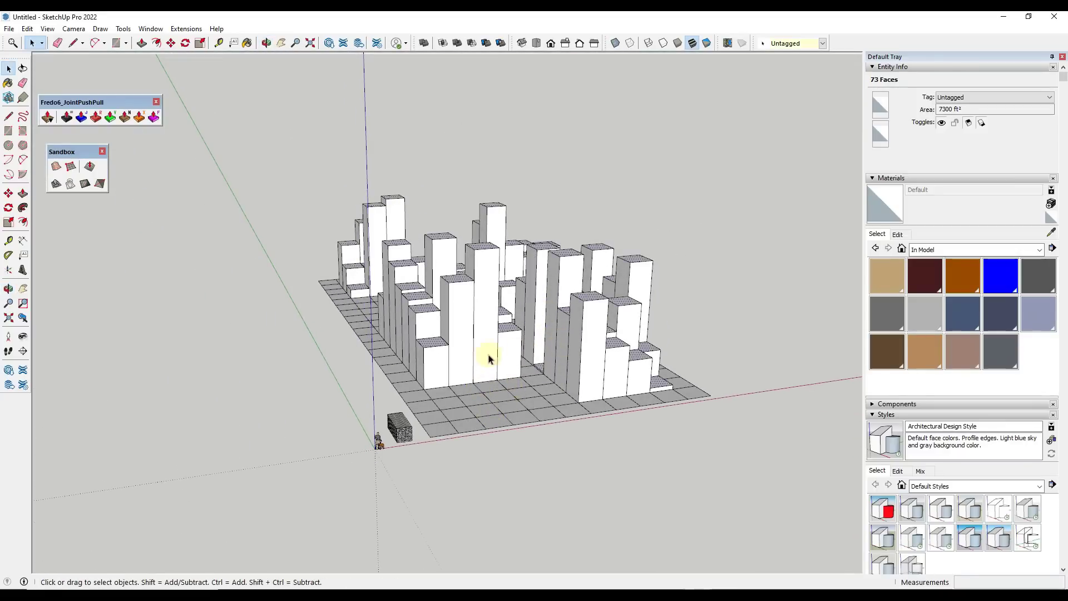
- Zoom and orbit to the timber pile and select a few square timber end faces
middle_click_drag(489, 352, 265, 436)
scroll(265, 436, "up", 10)
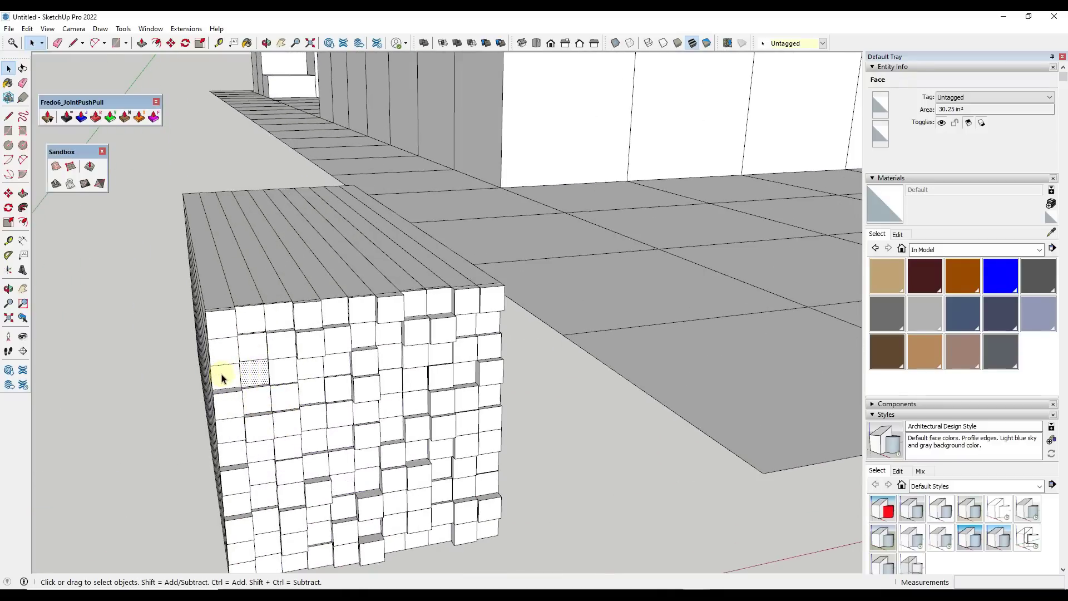
left_click(221, 378)
middle_click_drag(221, 379, 251, 365)
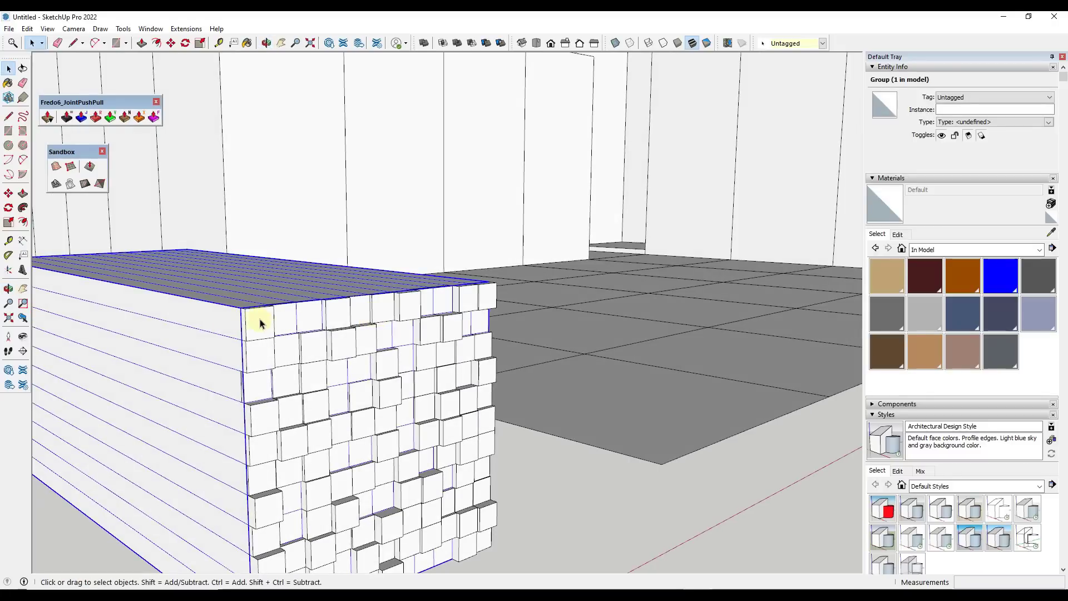
scroll(278, 339, "down", 5)
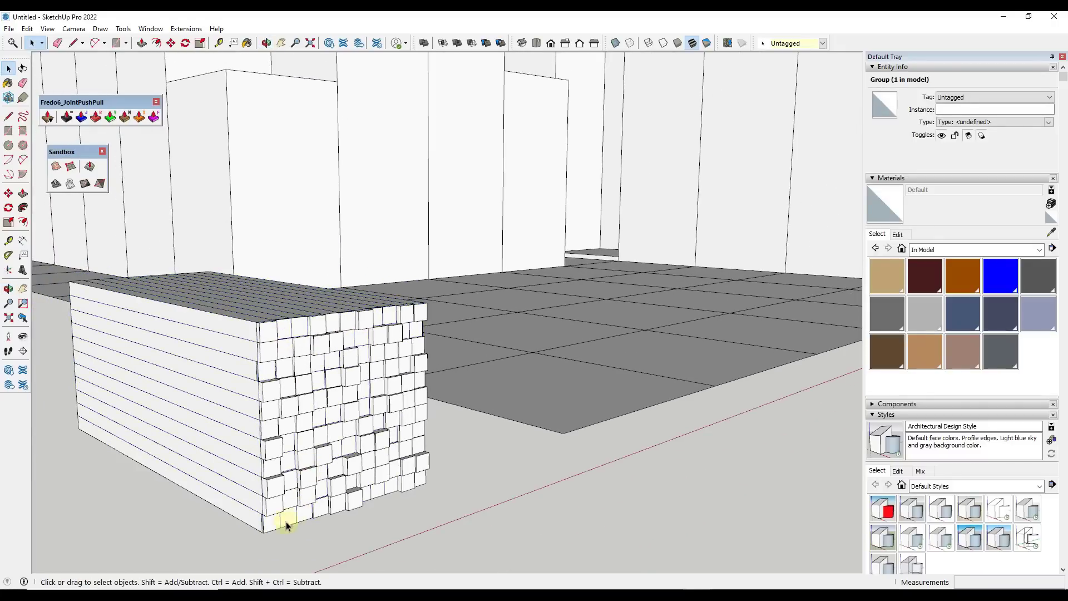
left_click(268, 507)
left_click(269, 477)
left_click(272, 467)
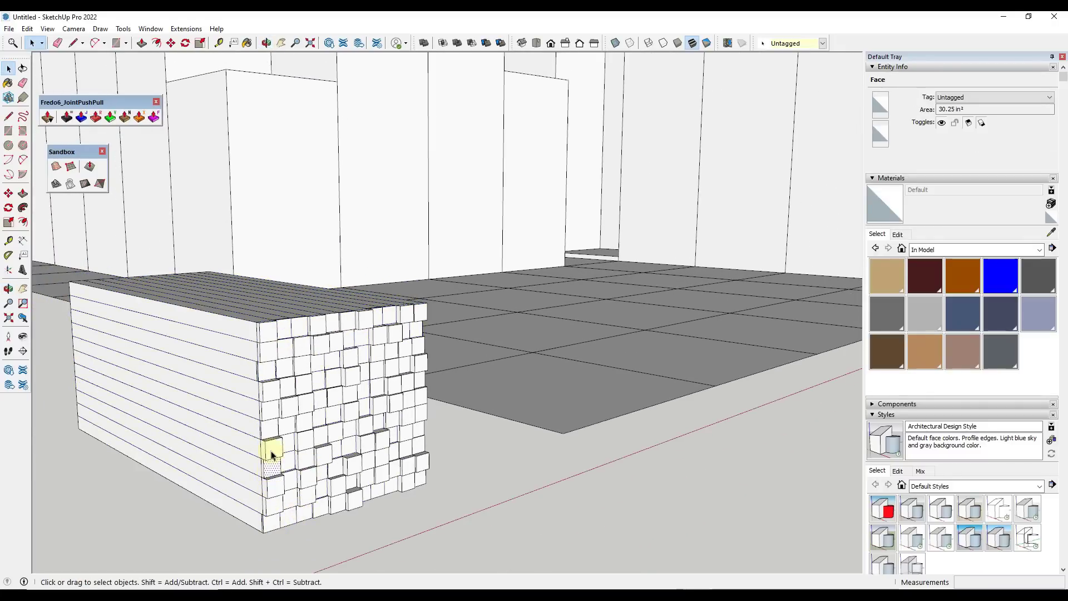
- Orbit around the pile and window-select the board stack's long side faces
scroll(261, 342, "up", 3)
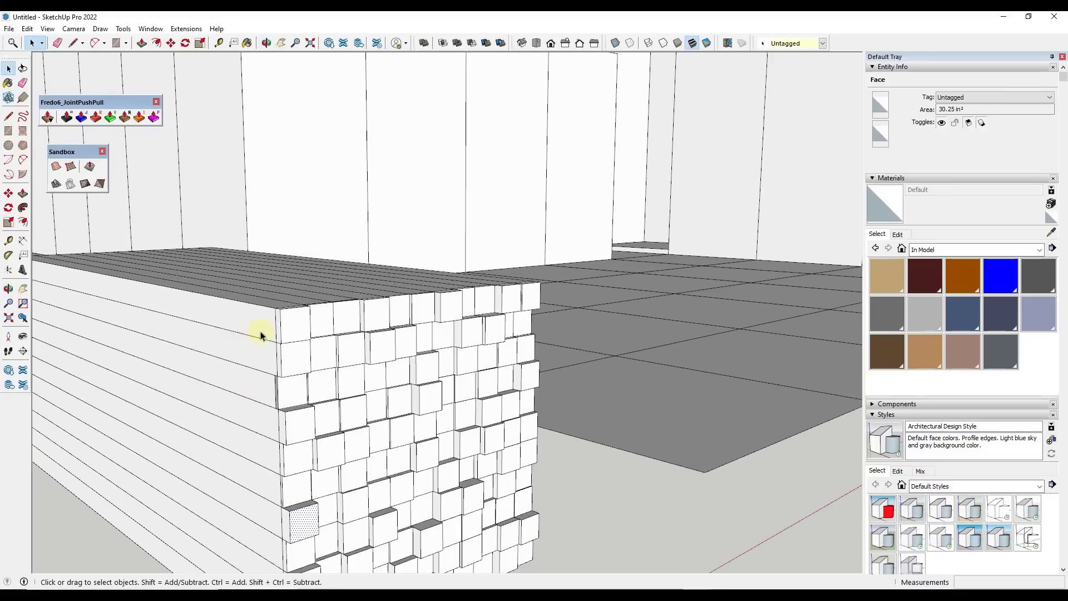
scroll(261, 348, "down", 3)
middle_click_drag(238, 345, 152, 317)
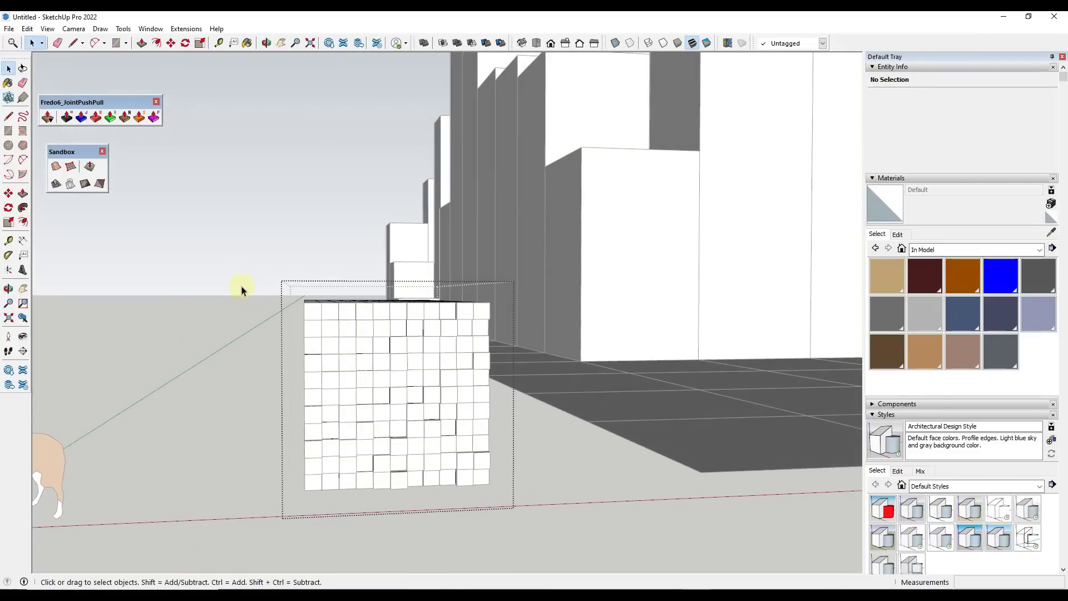
left_click_drag(232, 277, 316, 516)
middle_click_drag(286, 457, 346, 377)
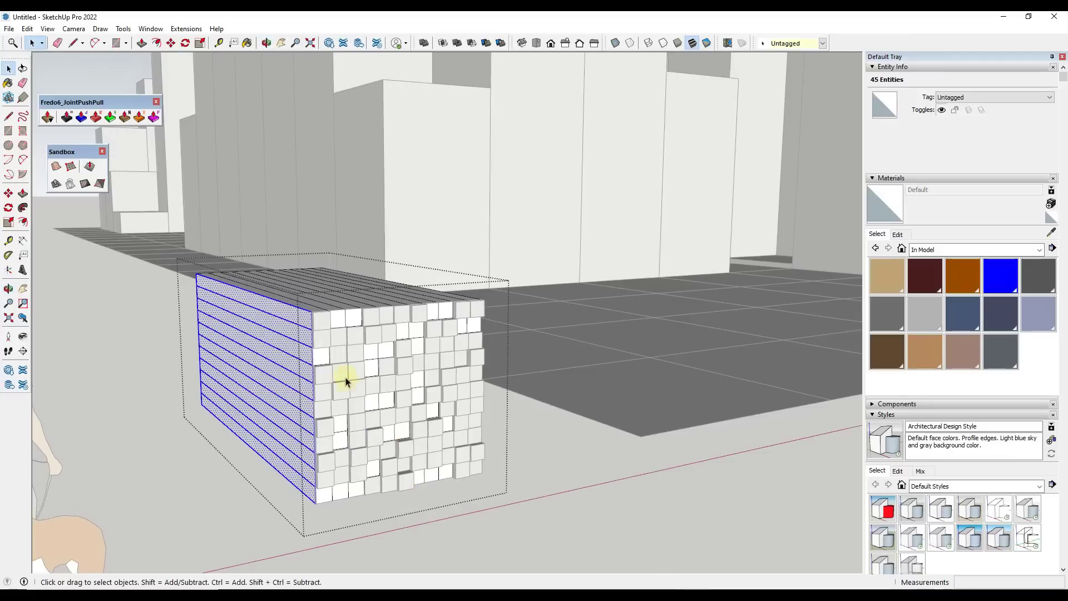
- Push the selected faces with JointPushPull Normal, random max 2.5 and min -1
left_click(134, 119)
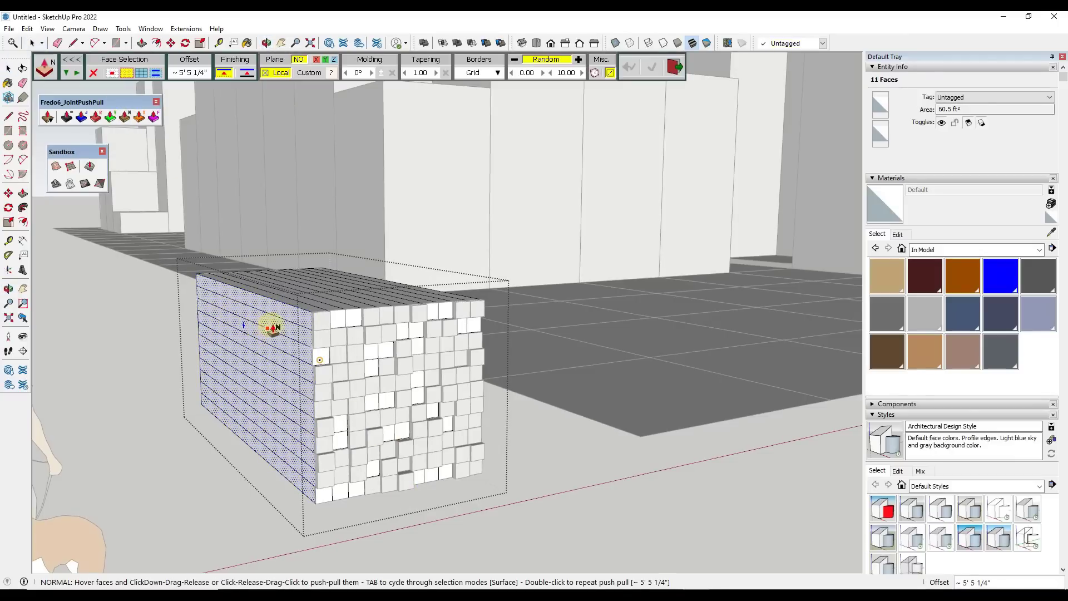
left_click(566, 73)
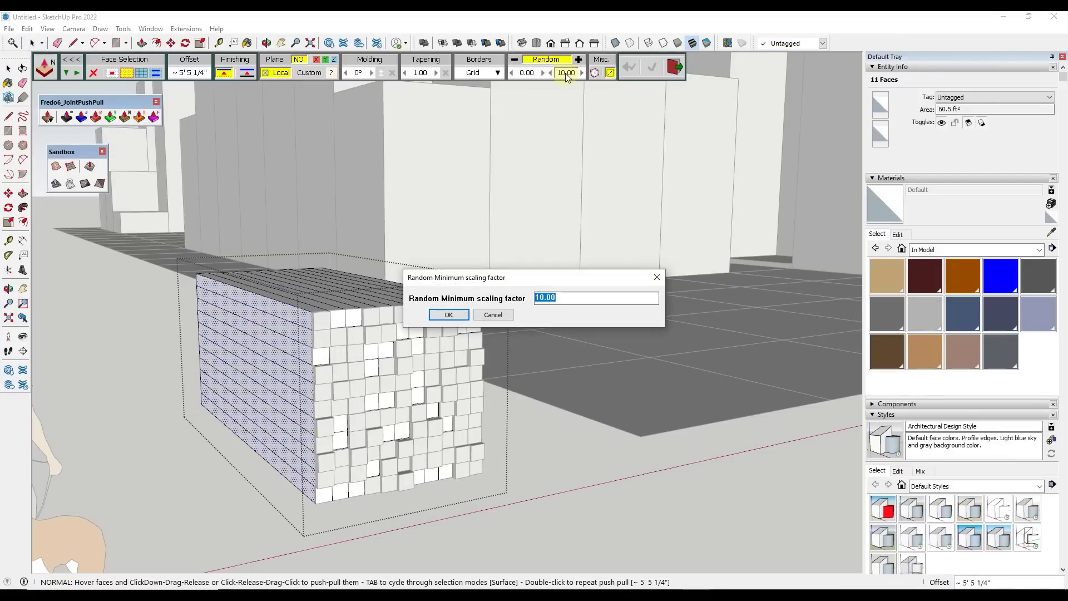
type("2.5")
left_click(461, 317)
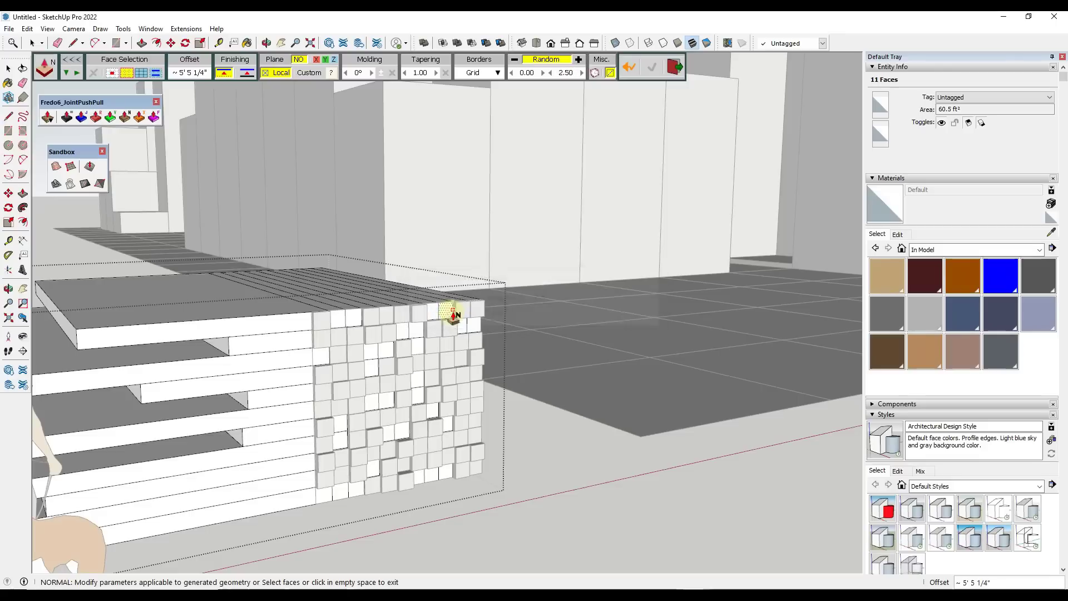
left_click(528, 76)
type("-1")
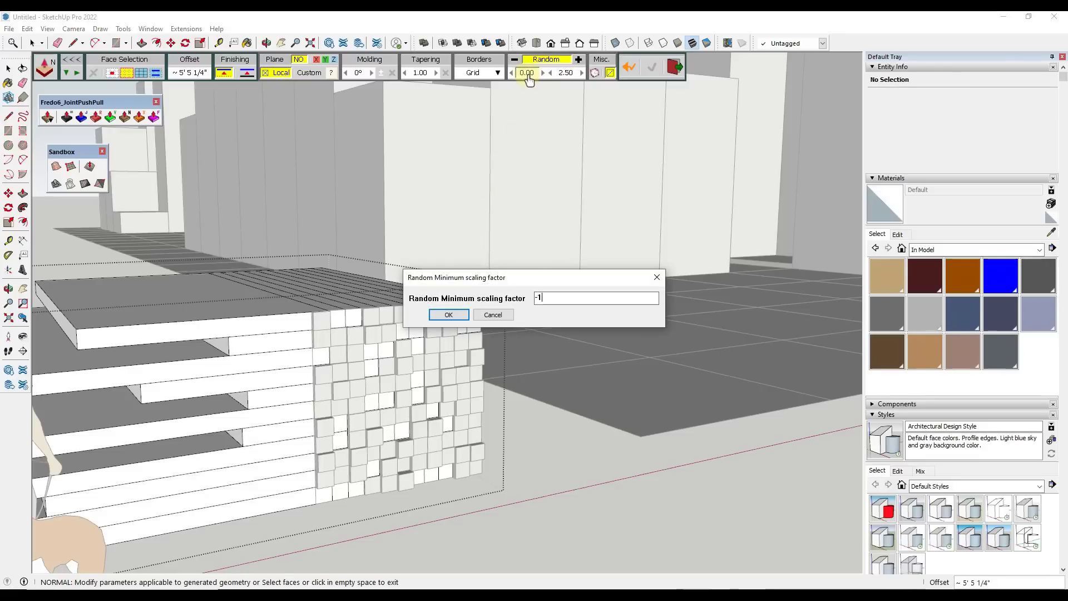
key("Return")
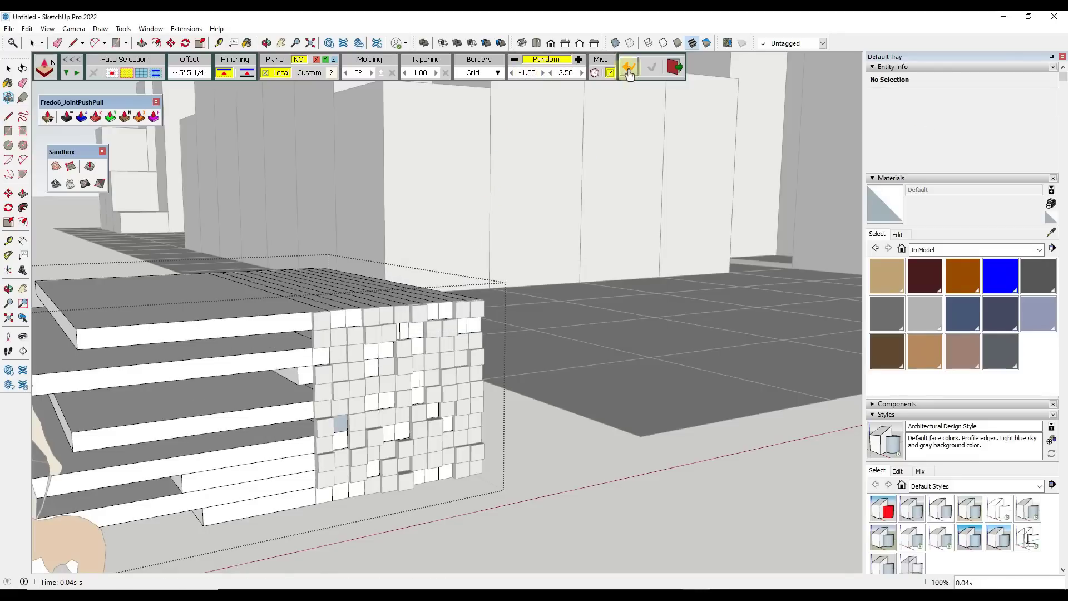
left_click(286, 358)
scroll(289, 350, "up", 2)
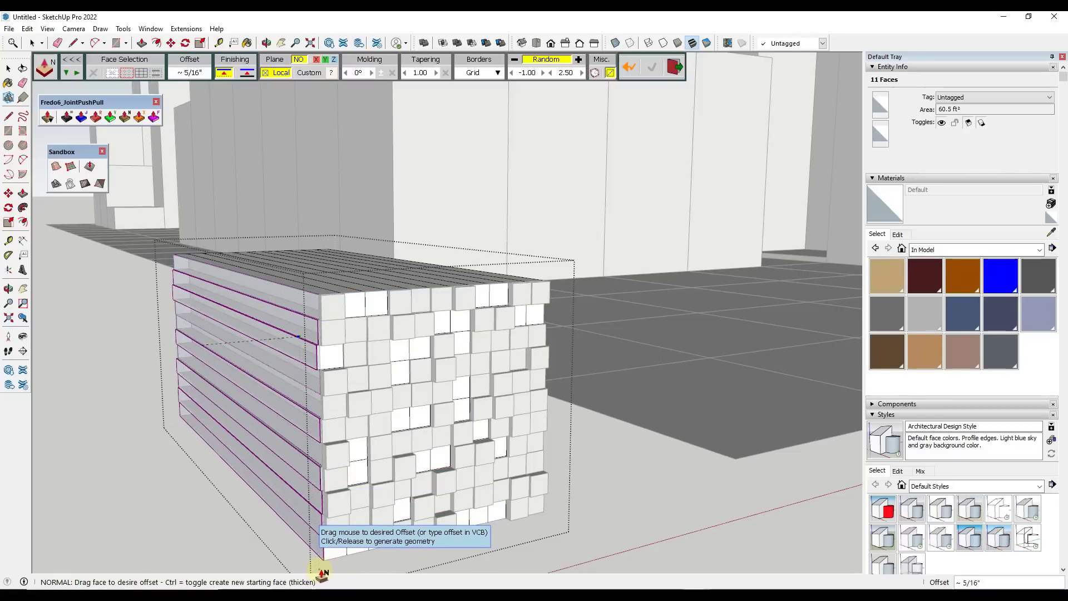
- Commit the random board offsets and zoom in to inspect the uneven timber ends
left_click(323, 573)
key("space")
scroll(311, 425, "up", 5)
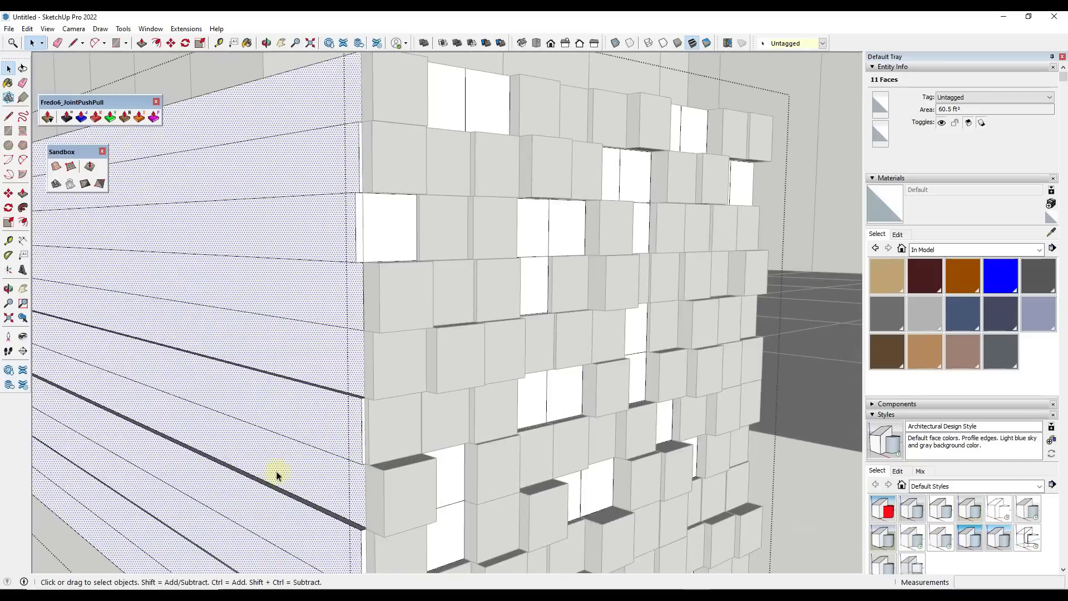
scroll(410, 389, "up", 3)
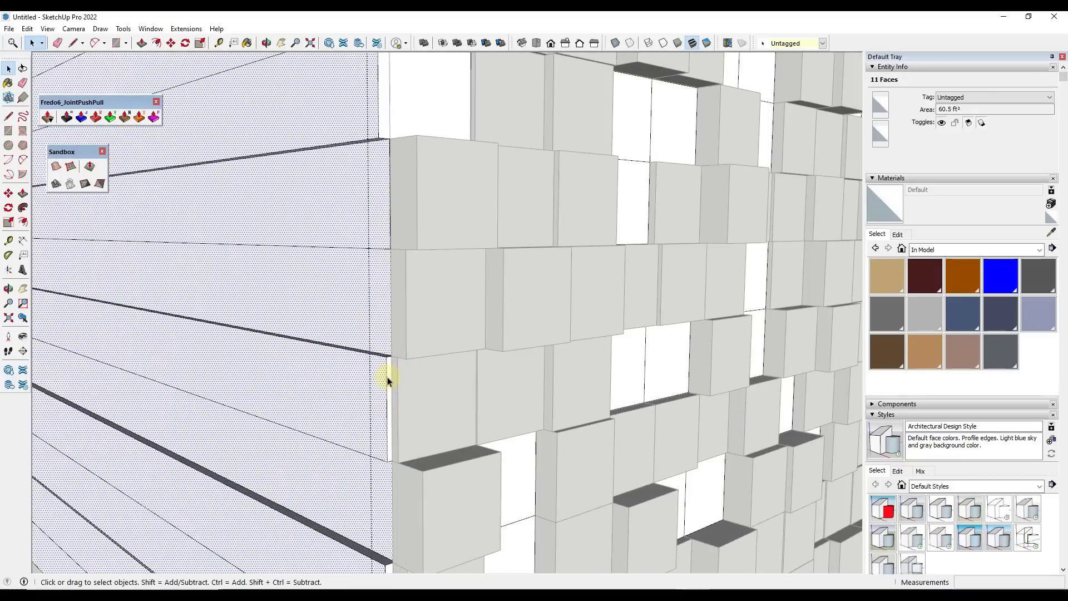
left_click(388, 376)
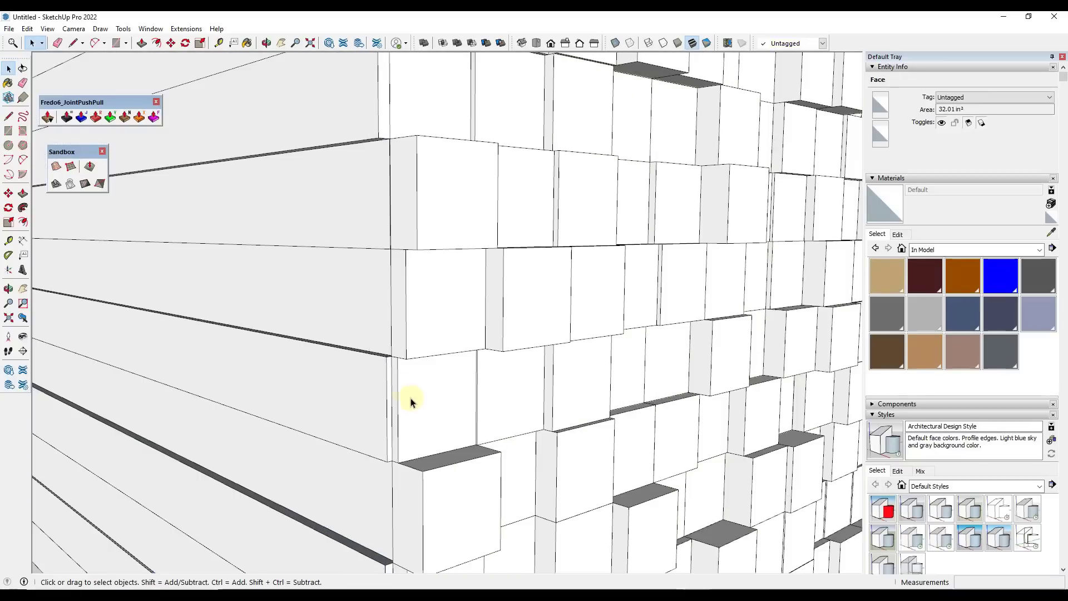
middle_click_drag(420, 317, 448, 310)
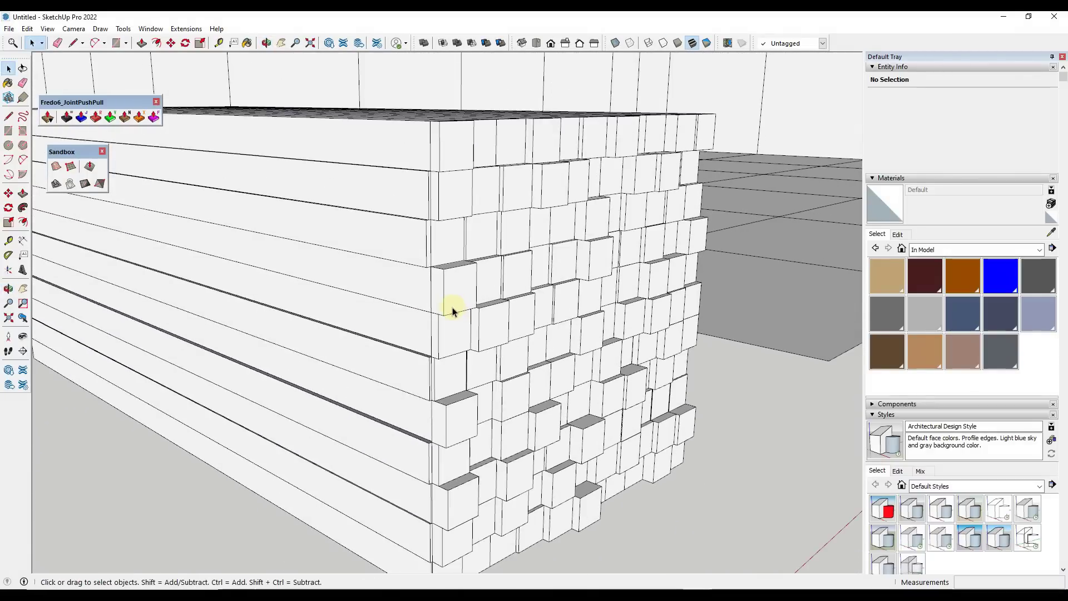
- Select the timber pile group, zoom out, and orbit toward the block city
scroll(417, 191, "up", 4)
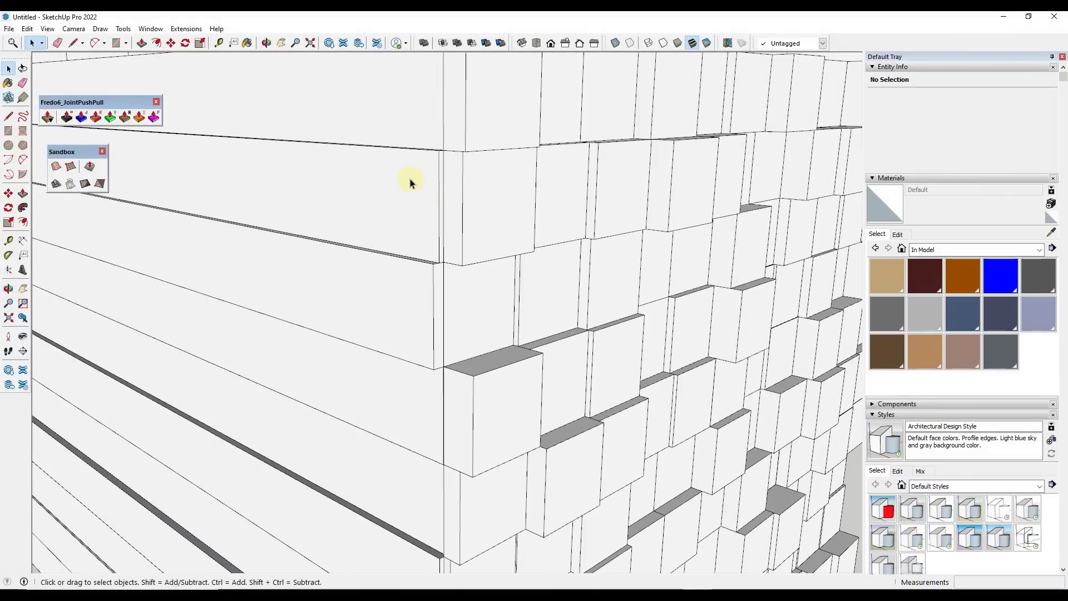
left_click(435, 184)
scroll(361, 278, "down", 3)
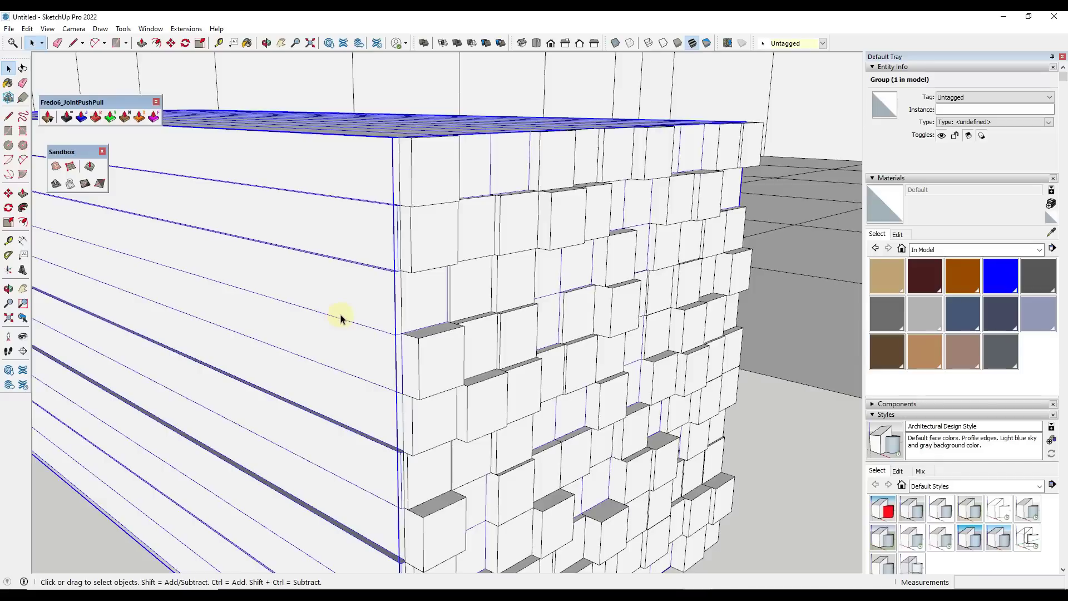
scroll(350, 309, "down", 4)
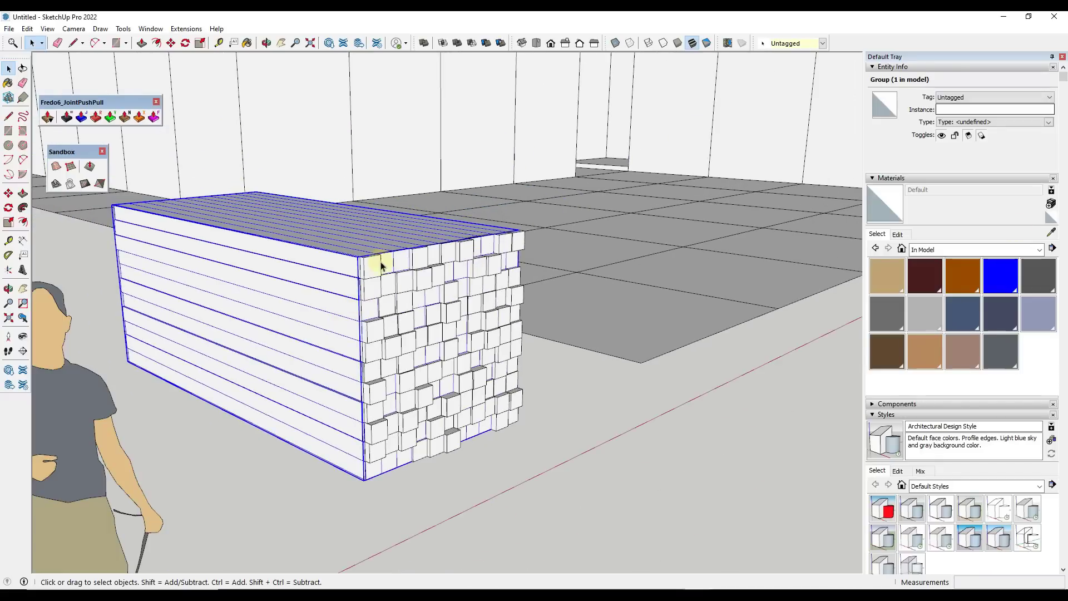
scroll(275, 459, "down", 10)
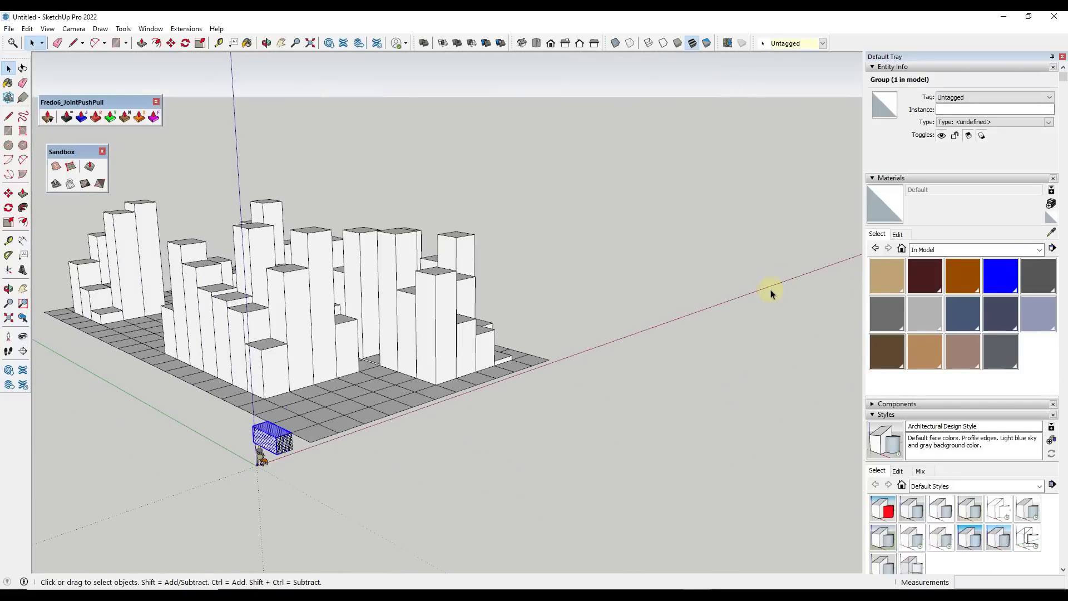
middle_click_drag(770, 292, 615, 298)
- Zoom and orbit further around the block city
scroll(573, 333, "up", 5)
middle_click_drag(529, 365, 565, 322)
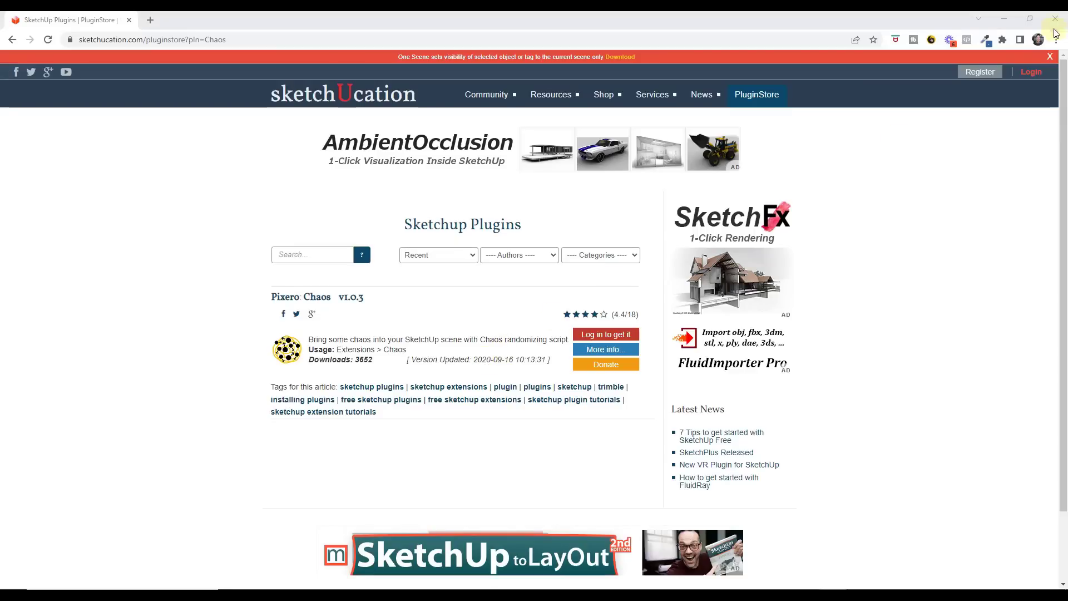
- Back in SketchUp, extrude the board profile to 12 ft and make it a group
left_click(1004, 20)
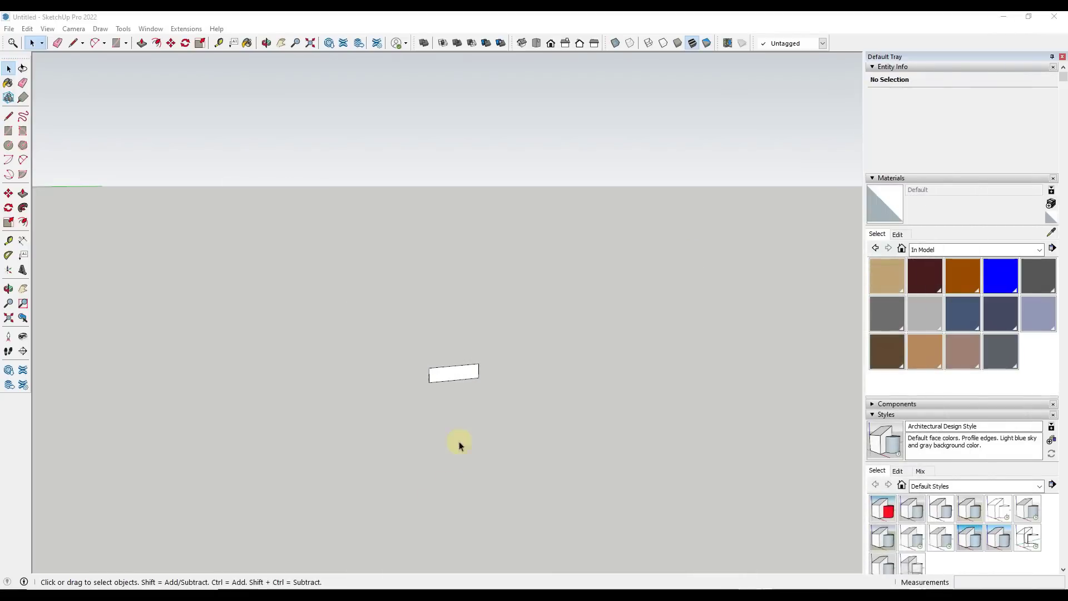
left_click(472, 383)
key("p")
left_click(467, 382)
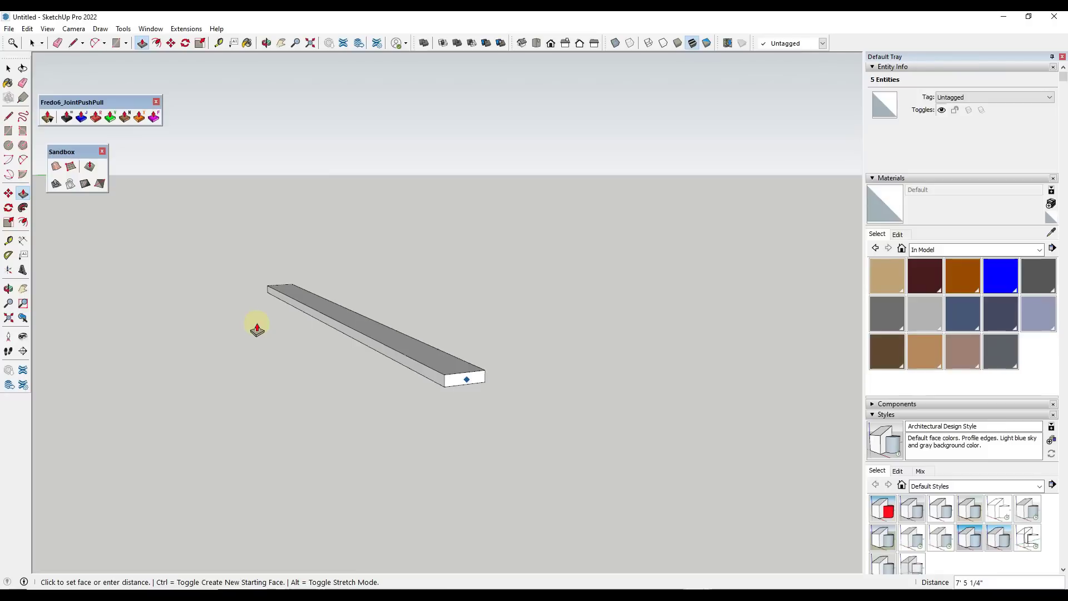
left_click(256, 328)
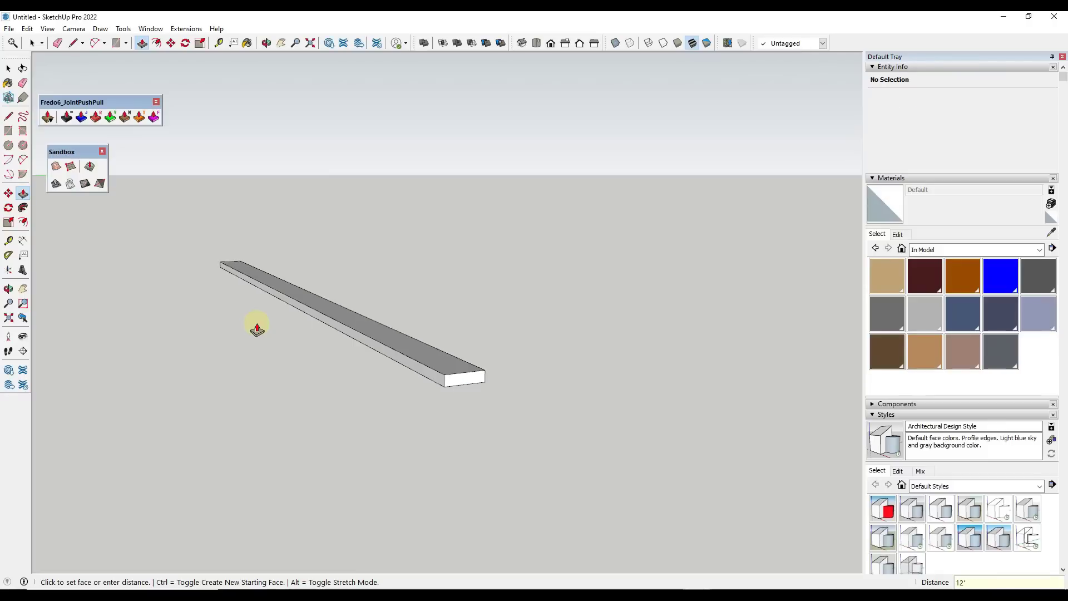
key("space")
triple_click(455, 372)
right_click(455, 372)
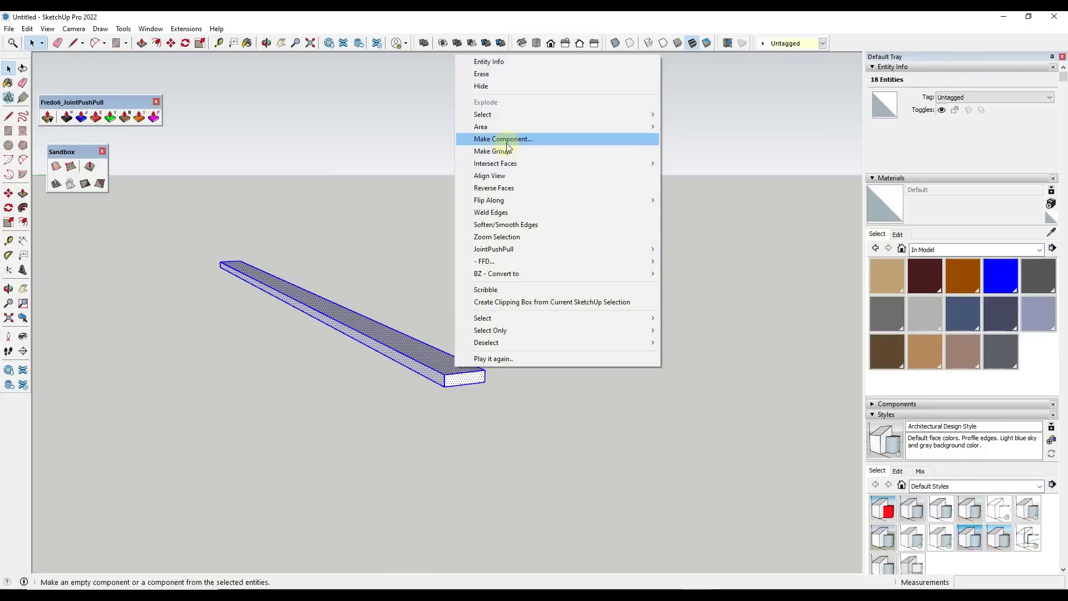
left_click(501, 148)
- Copy the board straight up with a 9x array to build the stack
key("m")
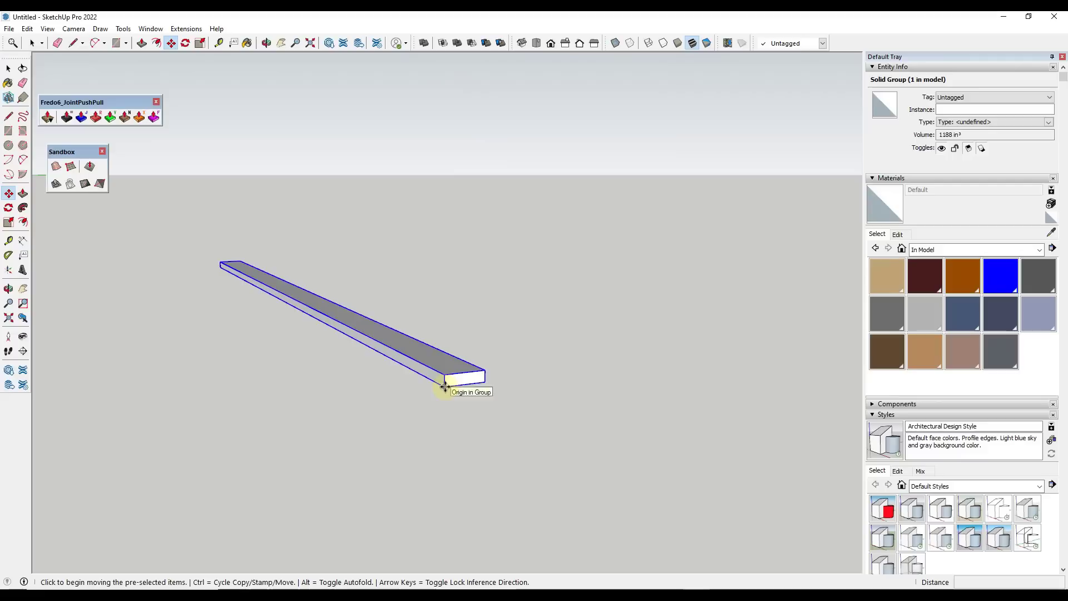
left_click(443, 384)
key("ctrl")
left_click(443, 374)
type("9x")
key("Return")
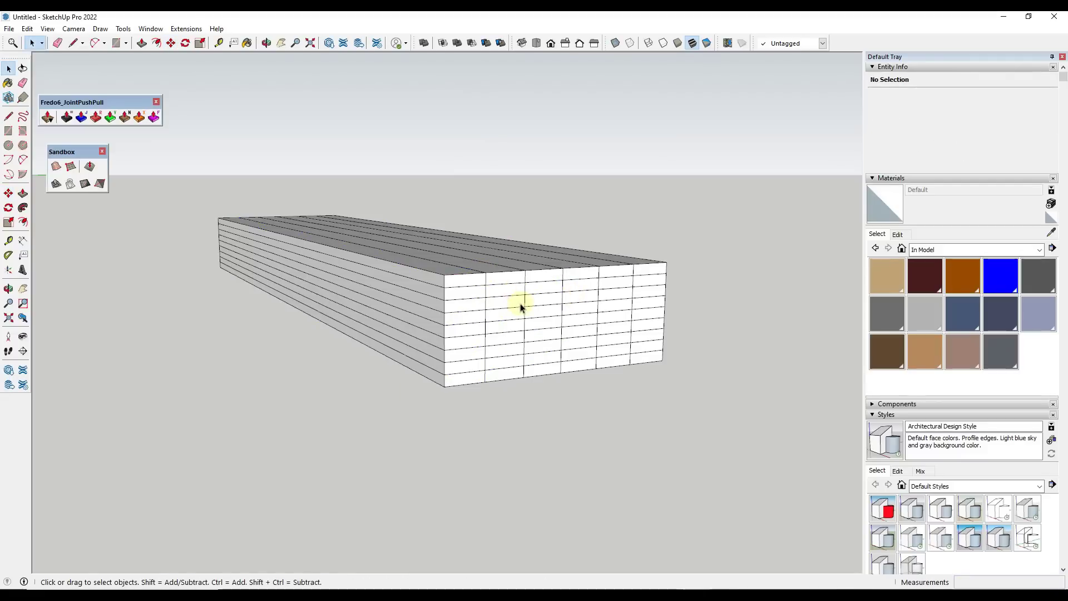
middle_click_drag(522, 307, 529, 300)
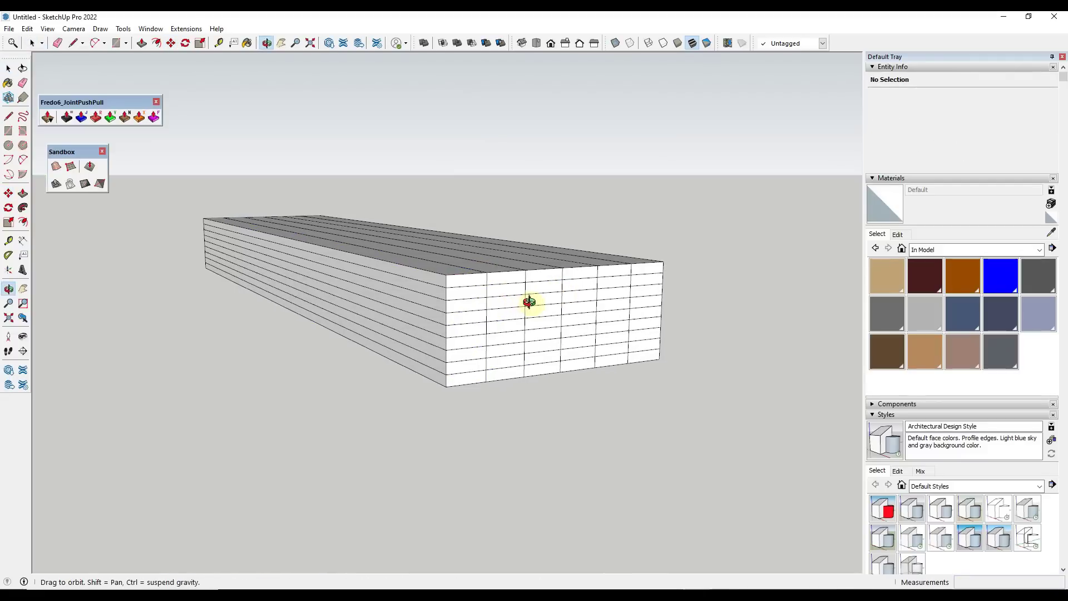
- Close the JointPushPull toolbar and window-select all the stacked boards
left_click(454, 304)
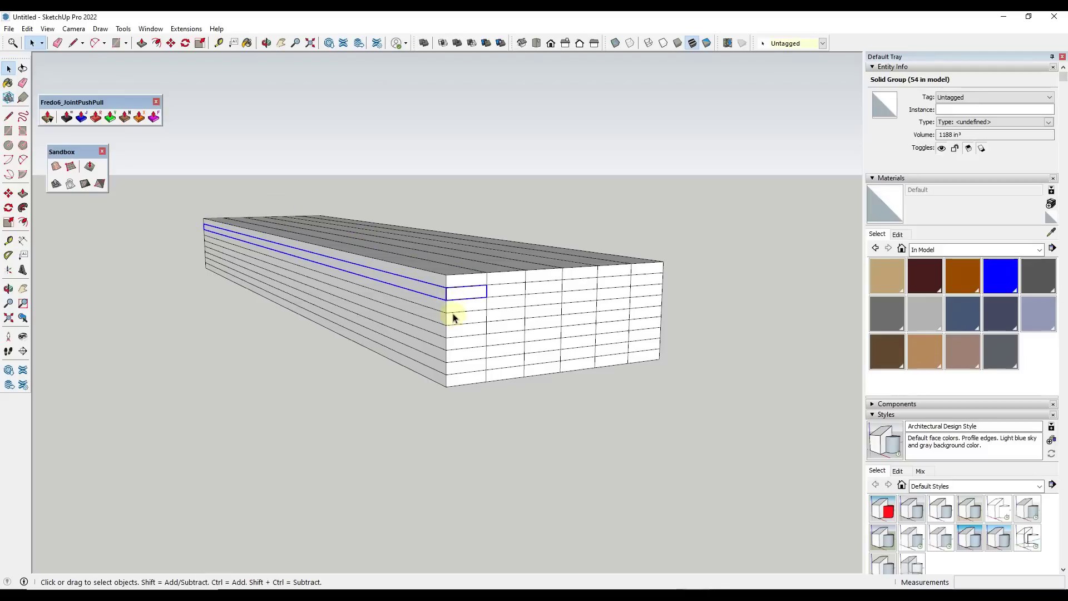
left_click(156, 103)
left_click_drag(177, 167, 751, 415)
- Run Chaos with Move on, Move Axis XY and Max 2 to shift the boards
left_click(178, 27)
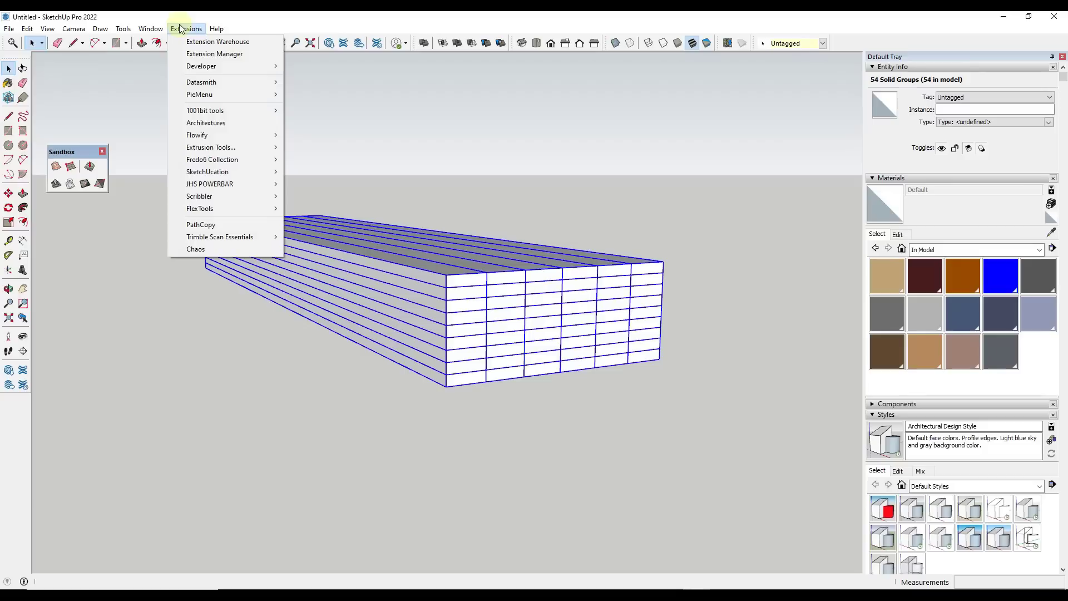
left_click(211, 255)
left_click_drag(545, 169, 766, 143)
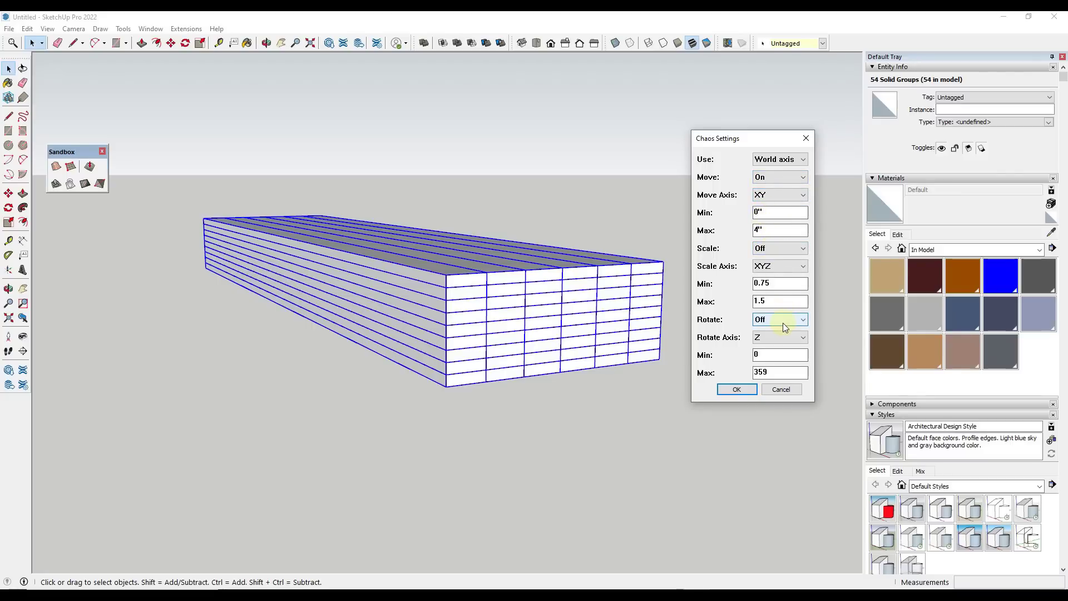
left_click(780, 194)
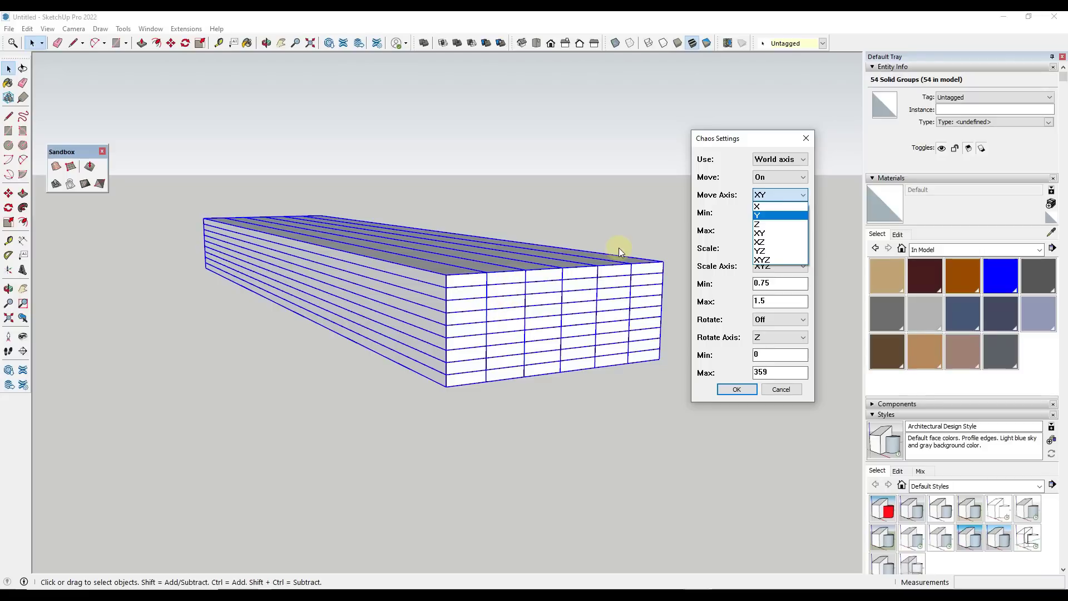
left_click(768, 195)
left_click(769, 194)
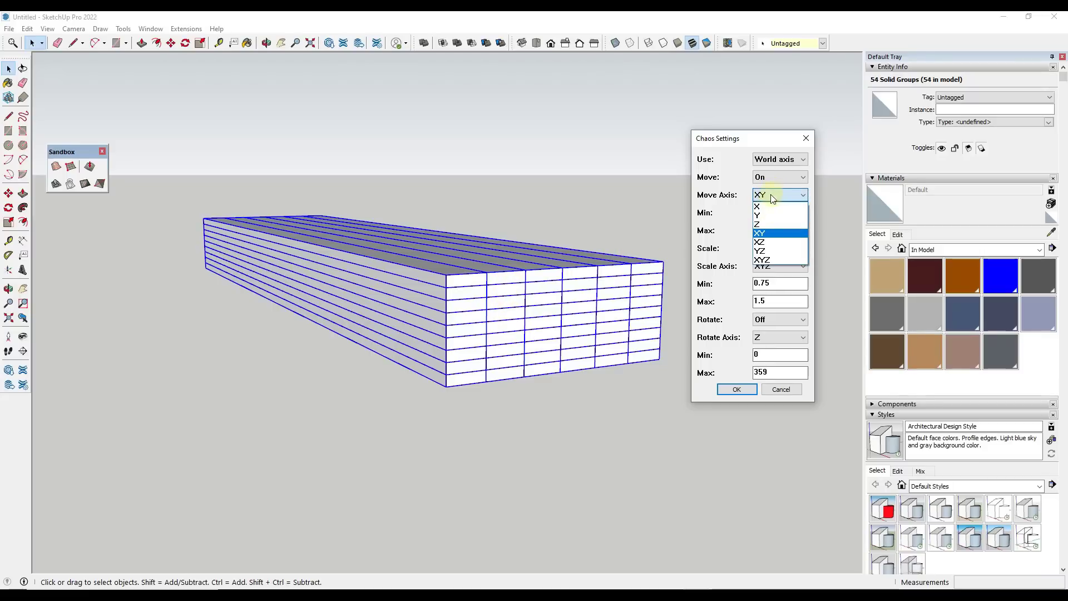
left_click(769, 234)
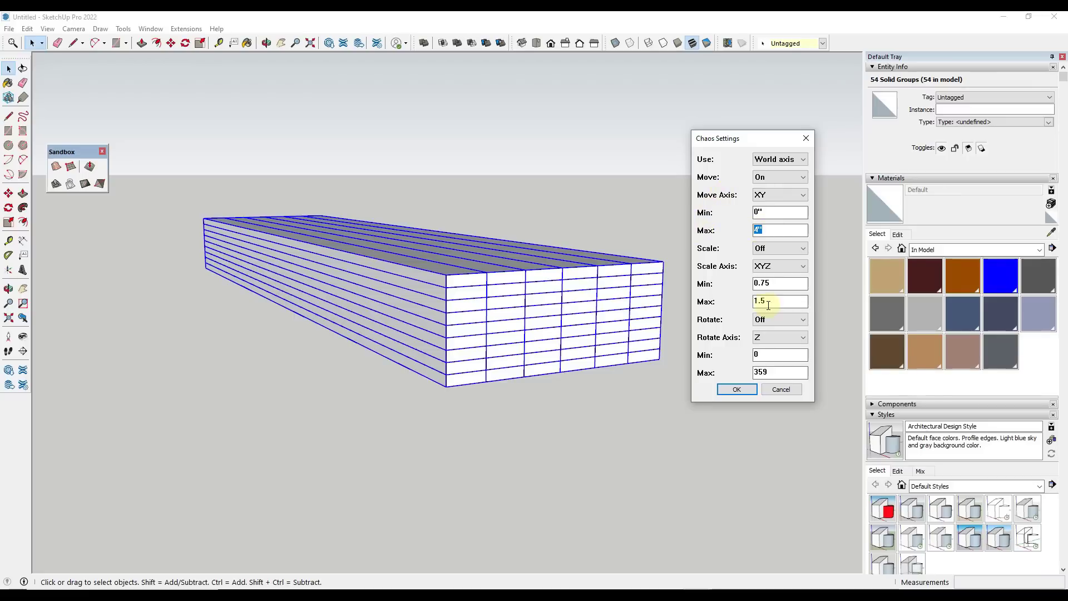
type("2")
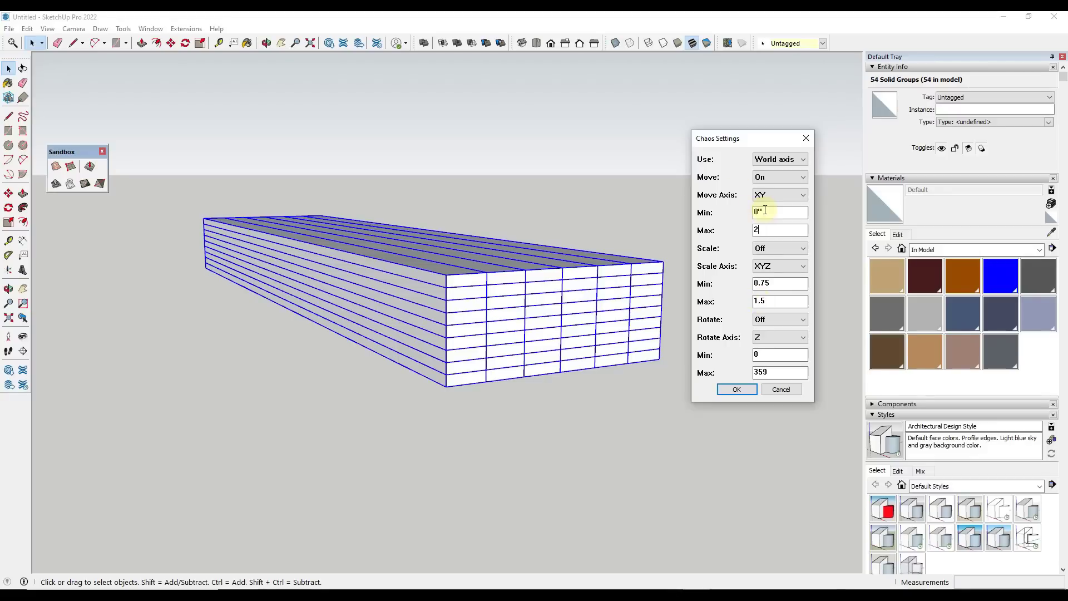
left_click(737, 389)
middle_click_drag(572, 322, 587, 295)
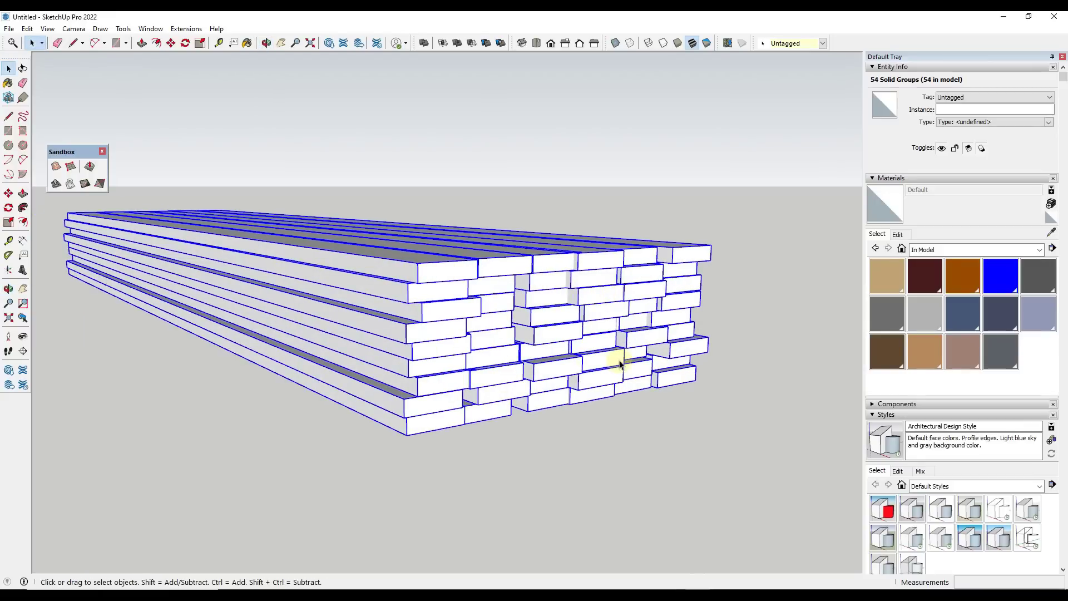
middle_click_drag(595, 391, 578, 377)
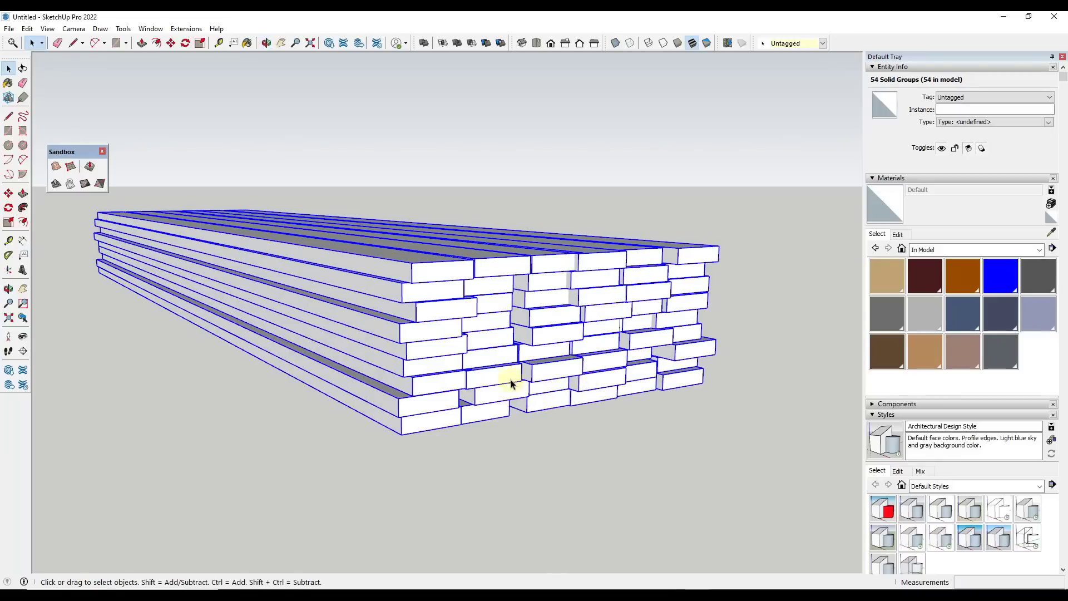
middle_click_drag(392, 288, 472, 282)
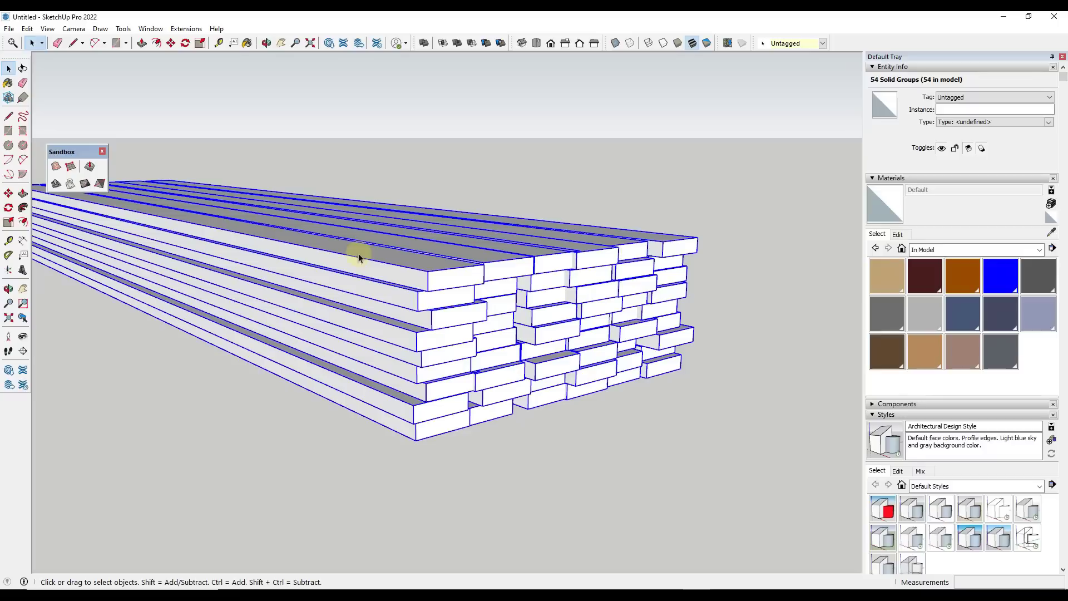
middle_click_drag(581, 306, 562, 319)
middle_click_drag(646, 330, 612, 289)
scroll(573, 257, "up", 5)
scroll(604, 233, "down", 8)
scroll(600, 265, "up", 5)
scroll(612, 289, "down", 5)
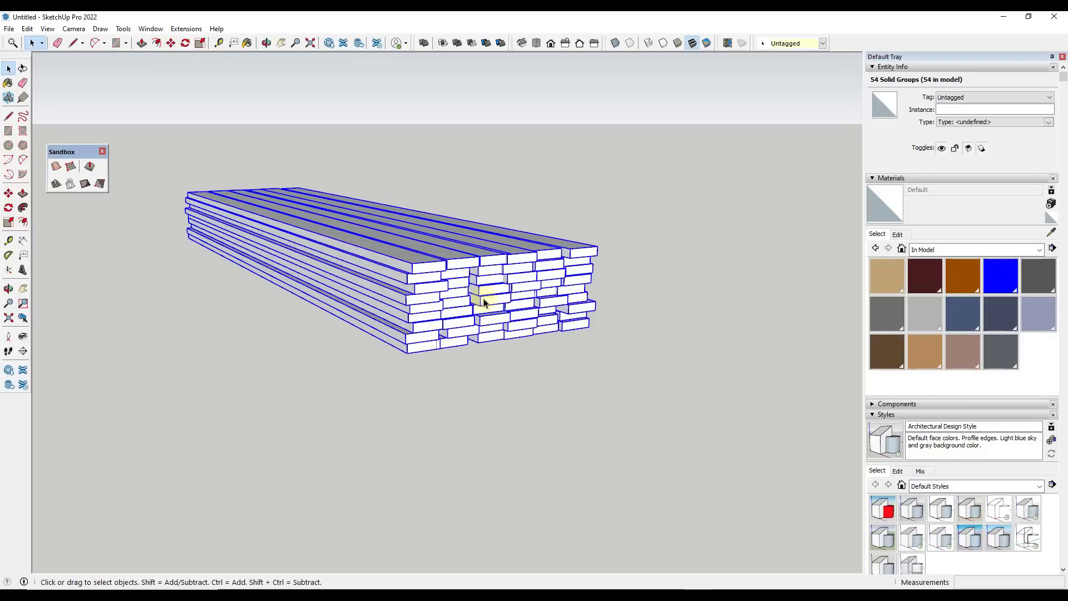
middle_click_drag(483, 302, 572, 284)
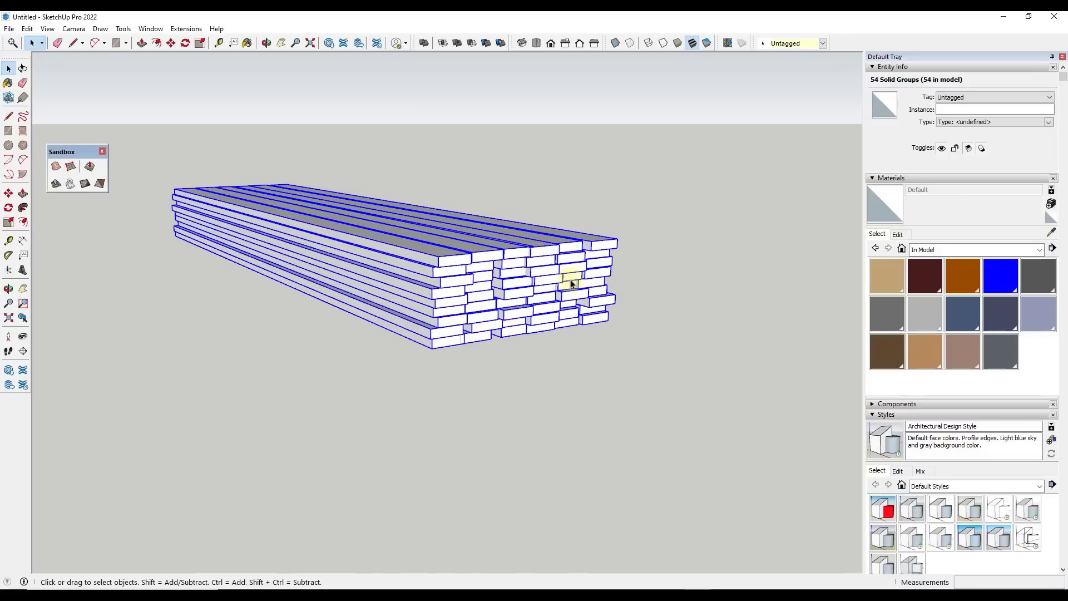